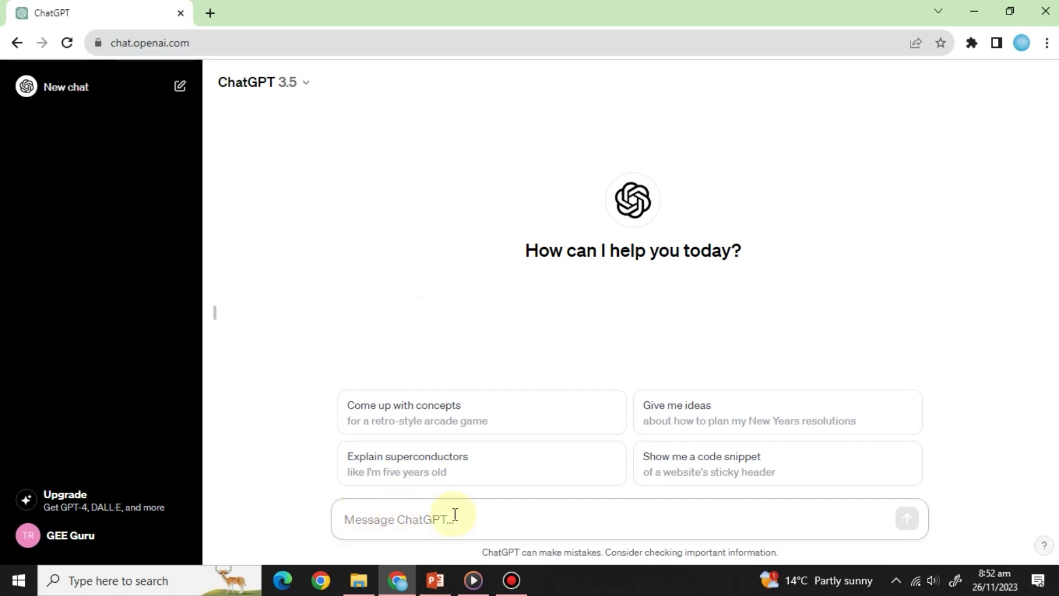
pyautogui.write('H')
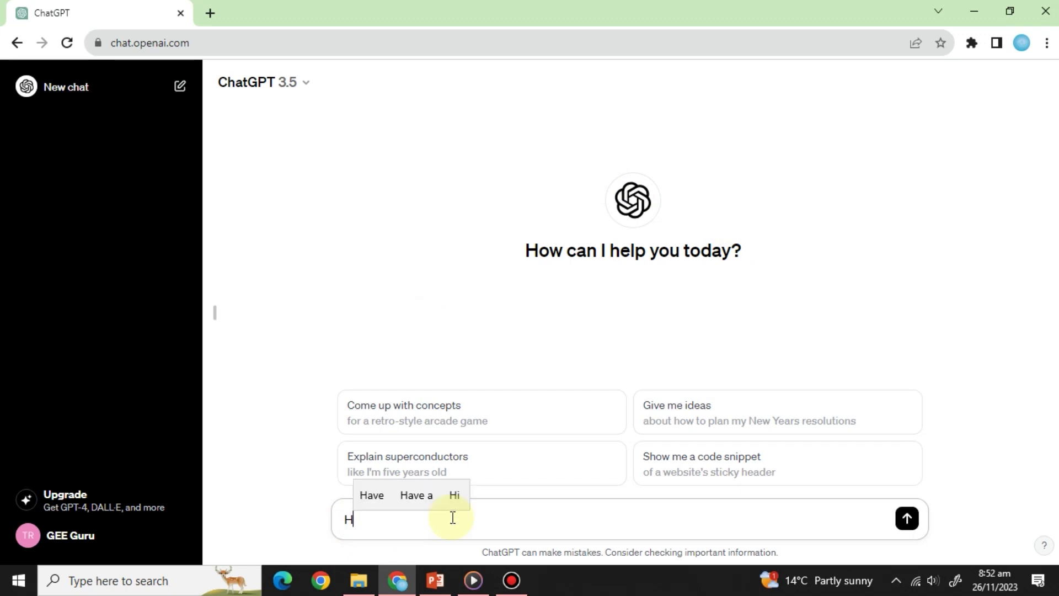
pyautogui.write('I')
# - Send the greeting 'HI' and get ChatGPT's hello reply offering assistance
pyautogui.press('Return')
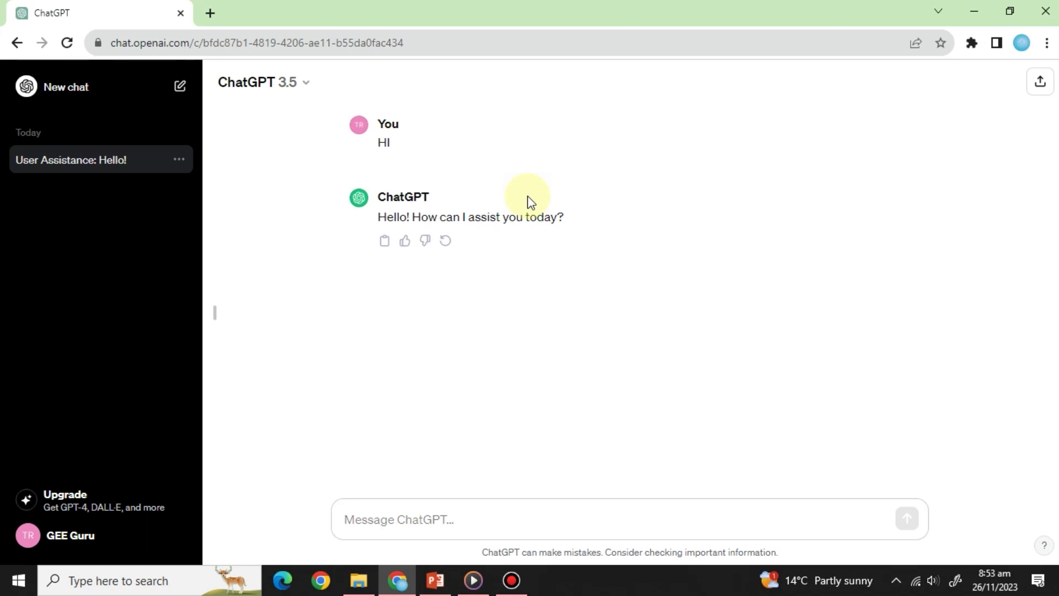
pyautogui.click(427, 523)
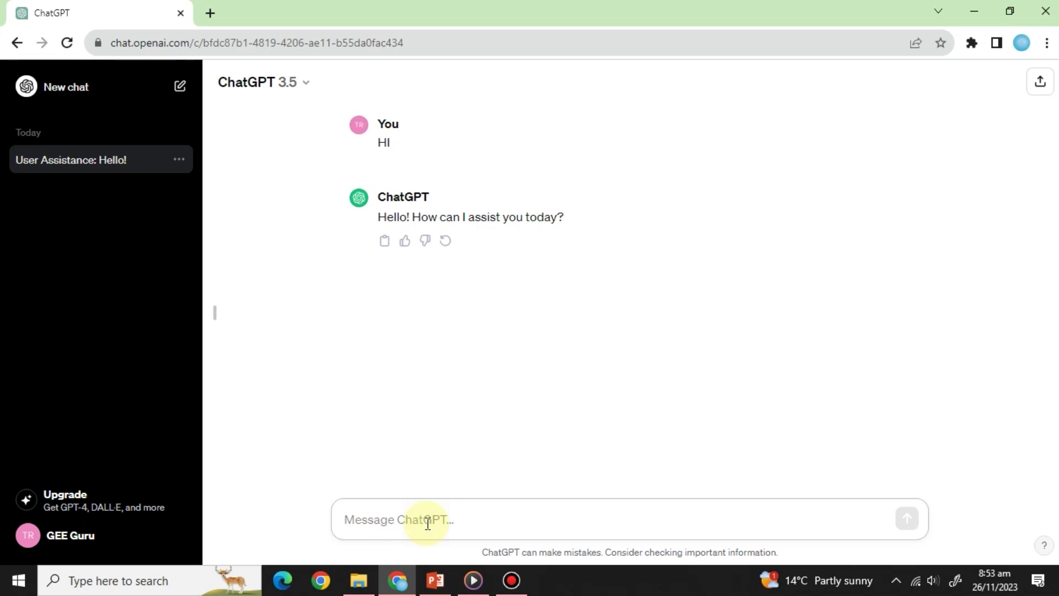
pyautogui.write('ChatGPT, how do I make a classic spaghetti Bolognese?')
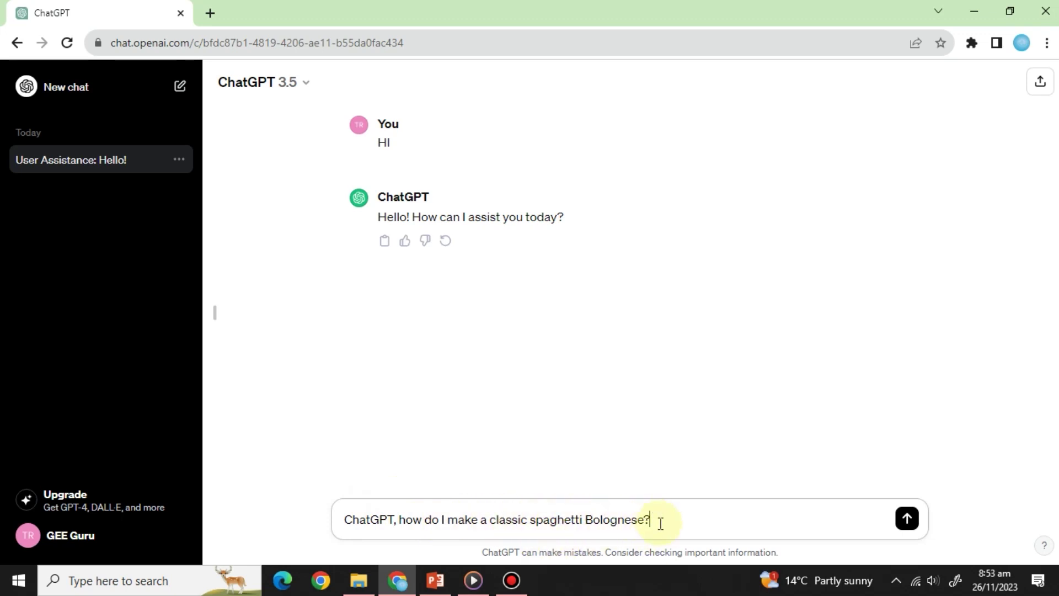
# - Send the classic spaghetti Bolognese question and receive the full recipe
pyautogui.press('Return')
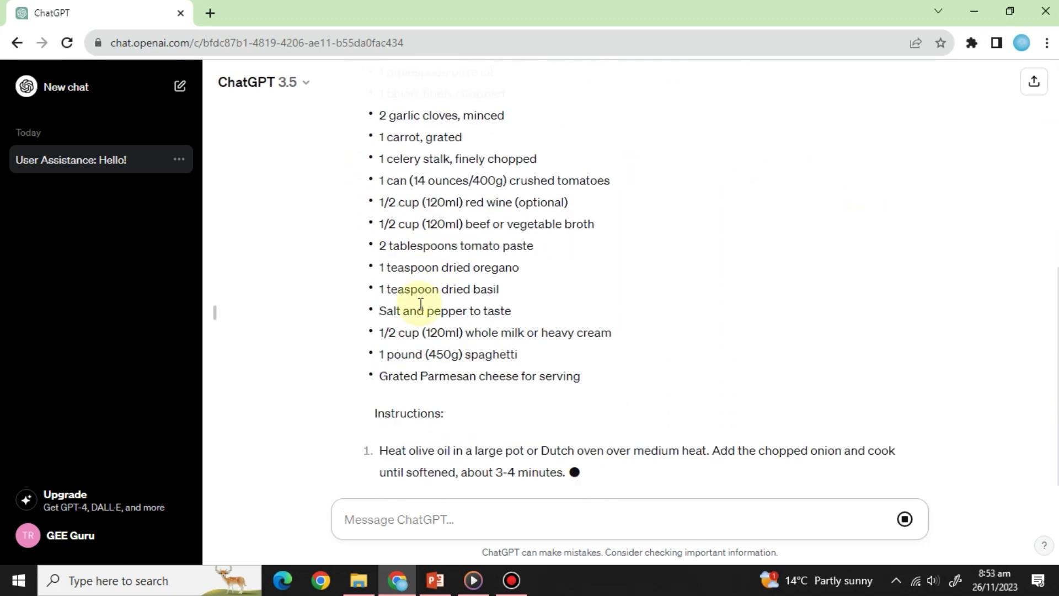
pyautogui.scroll(3, 486, 350)
pyautogui.scroll(-5, 485, 349)
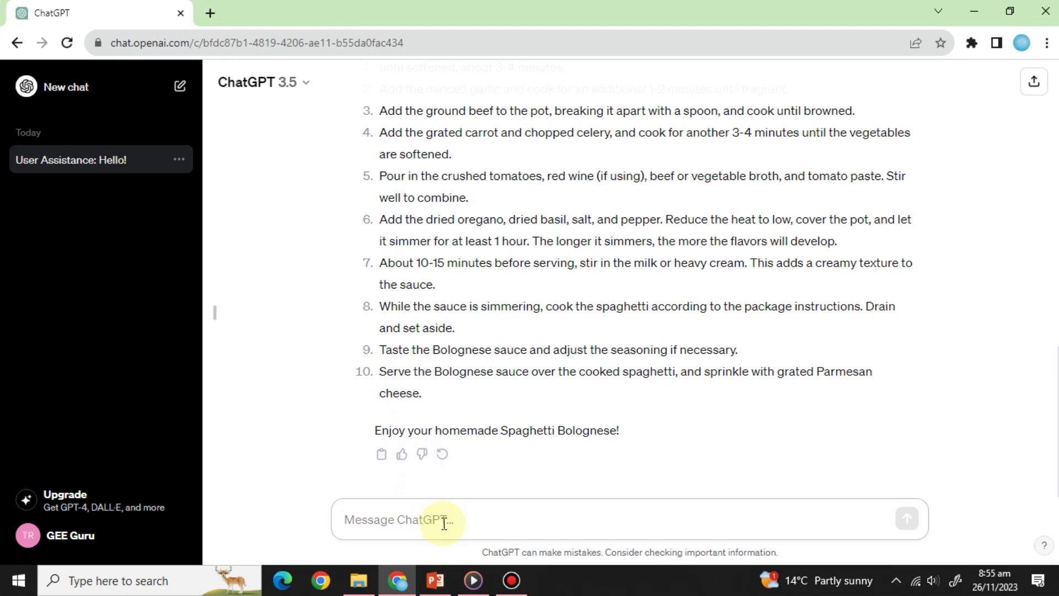
pyautogui.write('What are the must-visit places in Vietnam?')
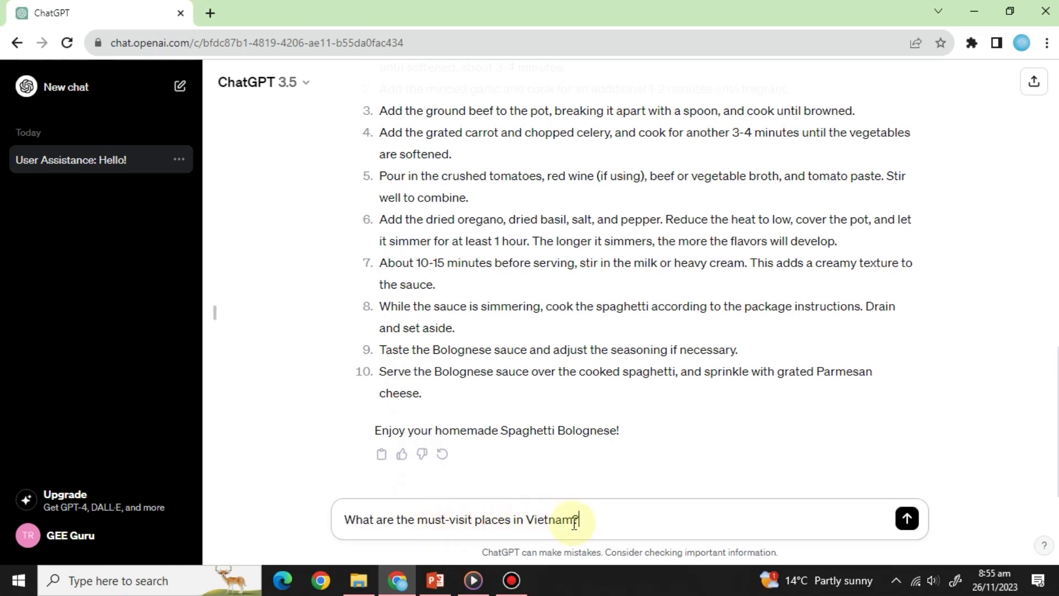
# - Send 'What are the must-visit places in Vietnam?' and get the twelve-destination list
pyautogui.press('Return')
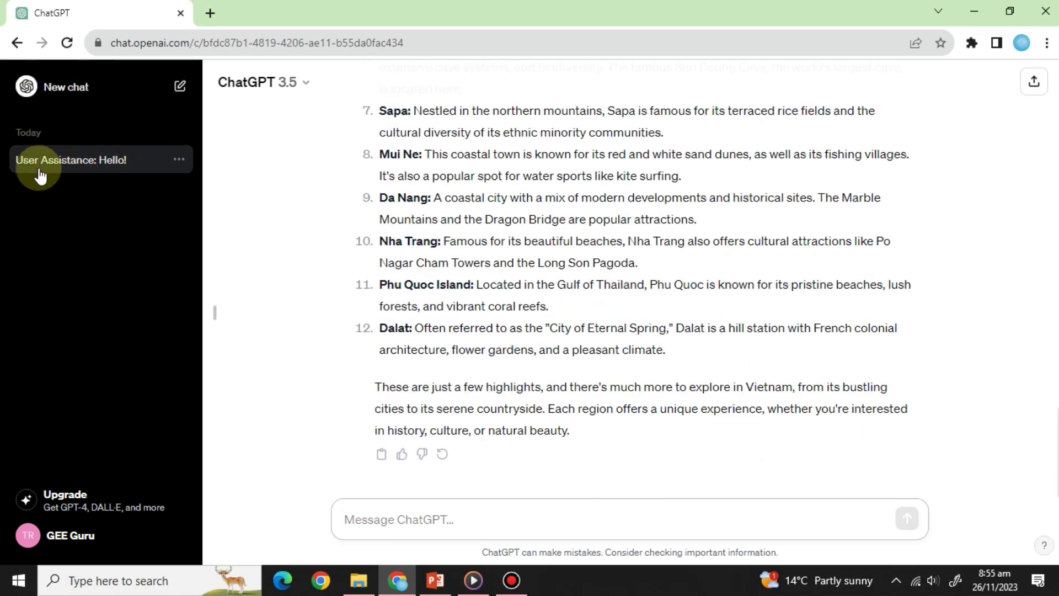
pyautogui.click(180, 159)
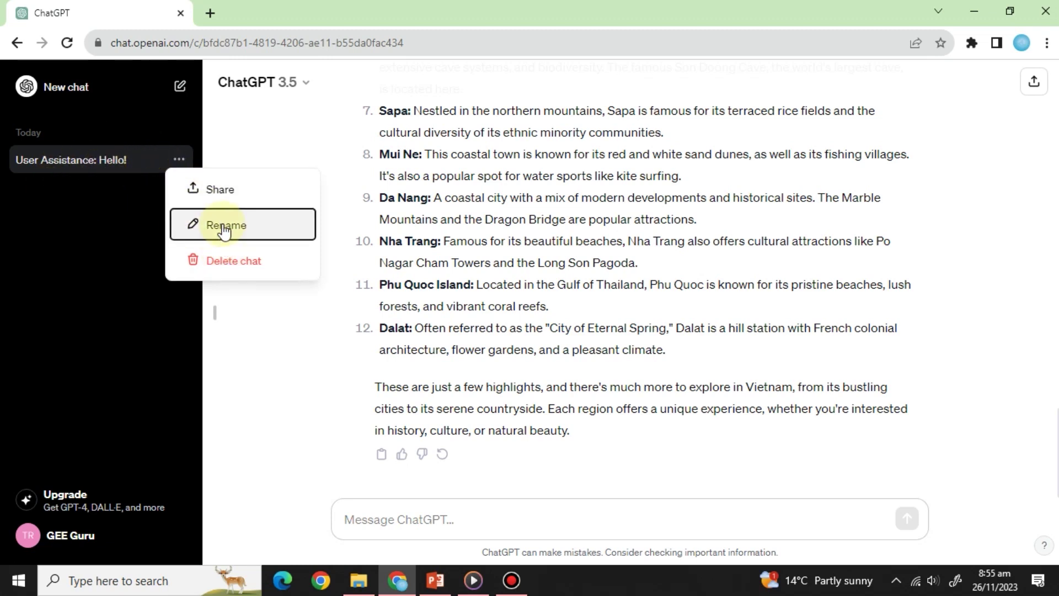
# - Dismiss the conversation options menu without choosing Rename
pyautogui.click(123, 235)
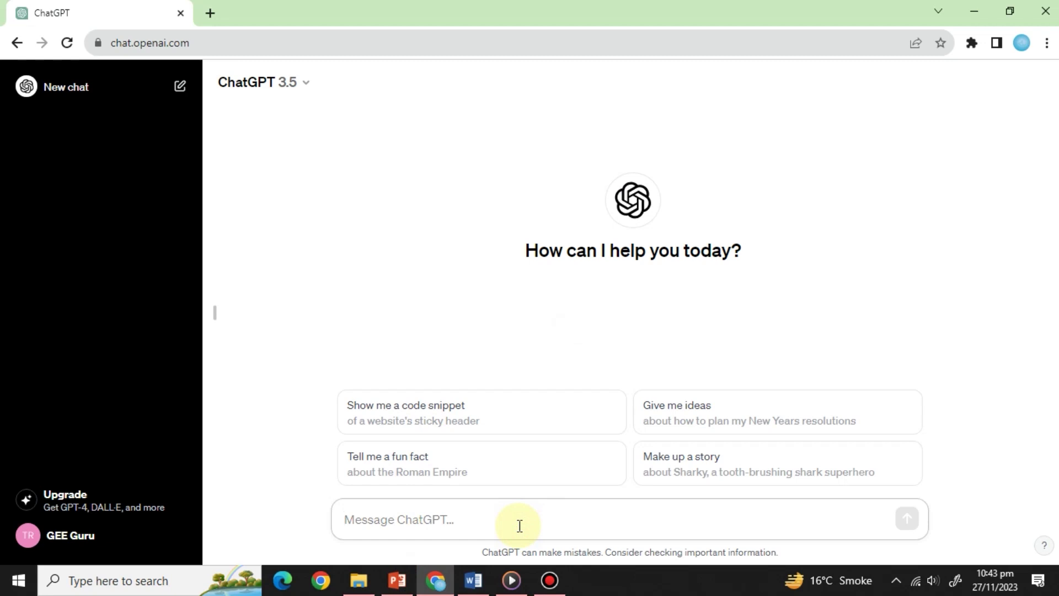
# - Paste the Vietnam language-learning prompt, review it, and send it to ChatGPT
pyautogui.write('I am planning a trip to Vietnam, my native language is English and I need help understanding the local language. Provide a translation and pronunciation for phrases like greetings and asking for directions in Vietnamese, and also how can I learn basics of Vietnamese in a week and explain how you as a Large Language model accomplish this task?')
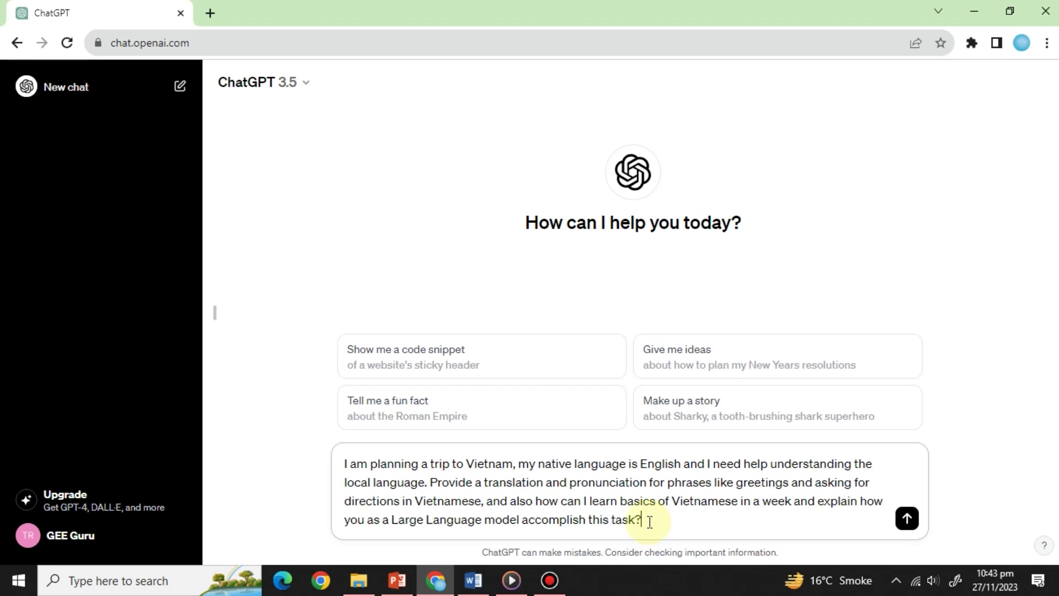
pyautogui.moveTo(646, 521); pyautogui.dragTo(355, 451)
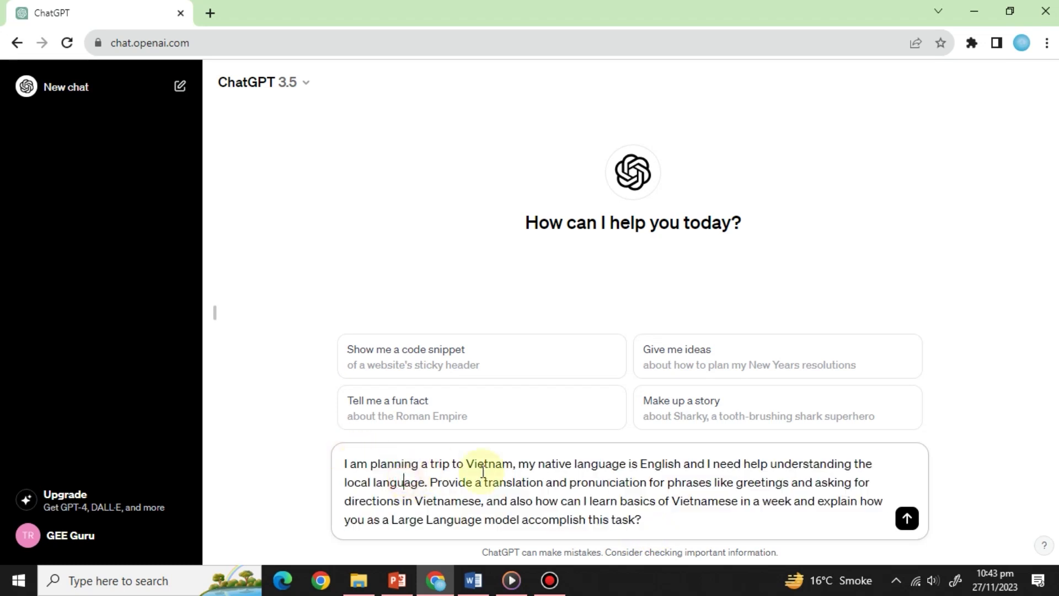
pyautogui.moveTo(523, 465)
pyautogui.mouseDown()
pyautogui.moveTo(708, 492)
pyautogui.moveTo(707, 502)
pyautogui.mouseUp()
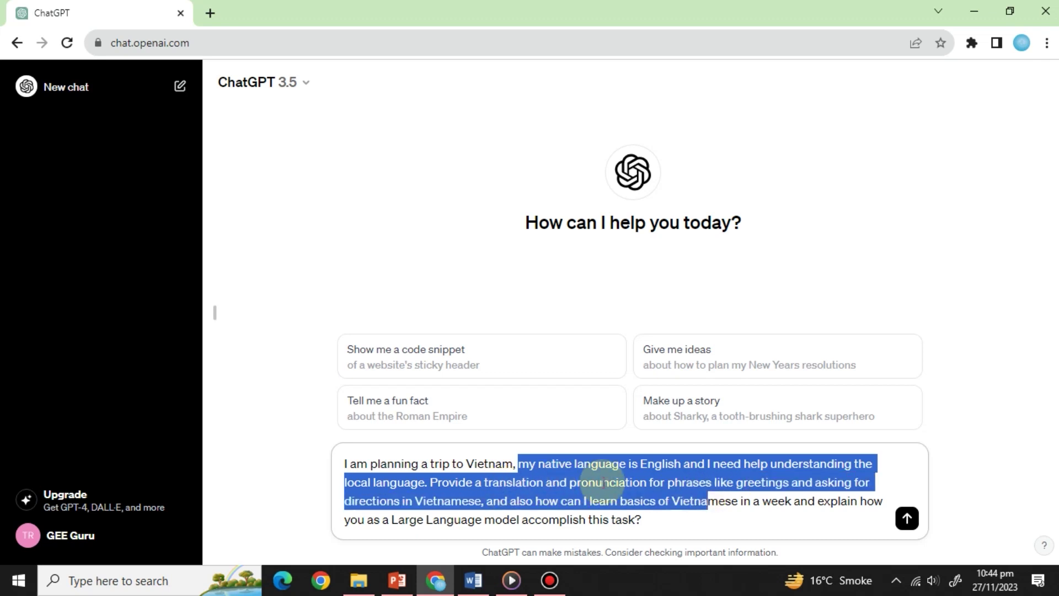
pyautogui.click(639, 482)
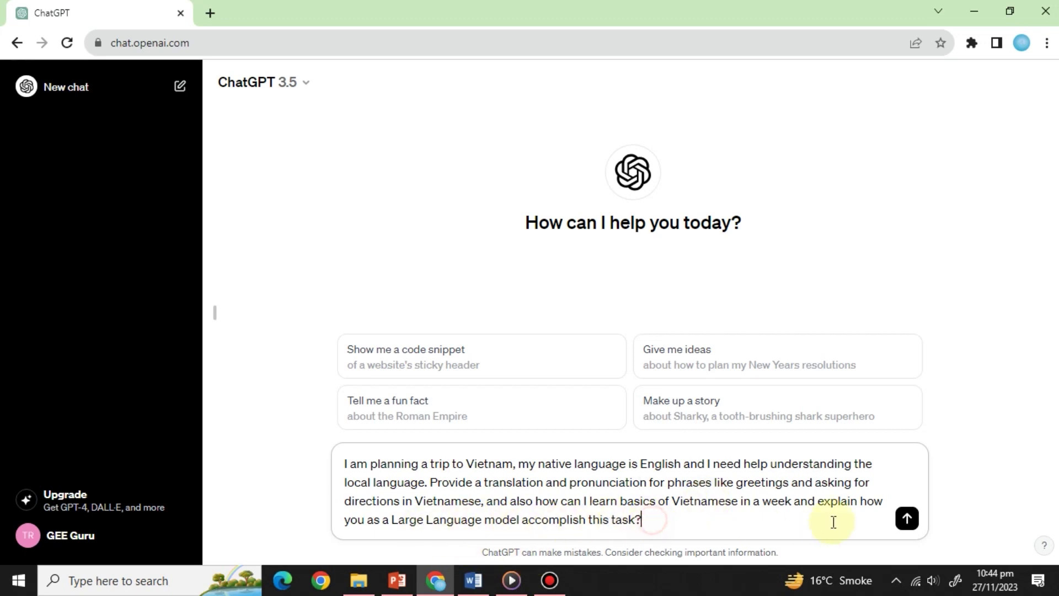
pyautogui.click(906, 519)
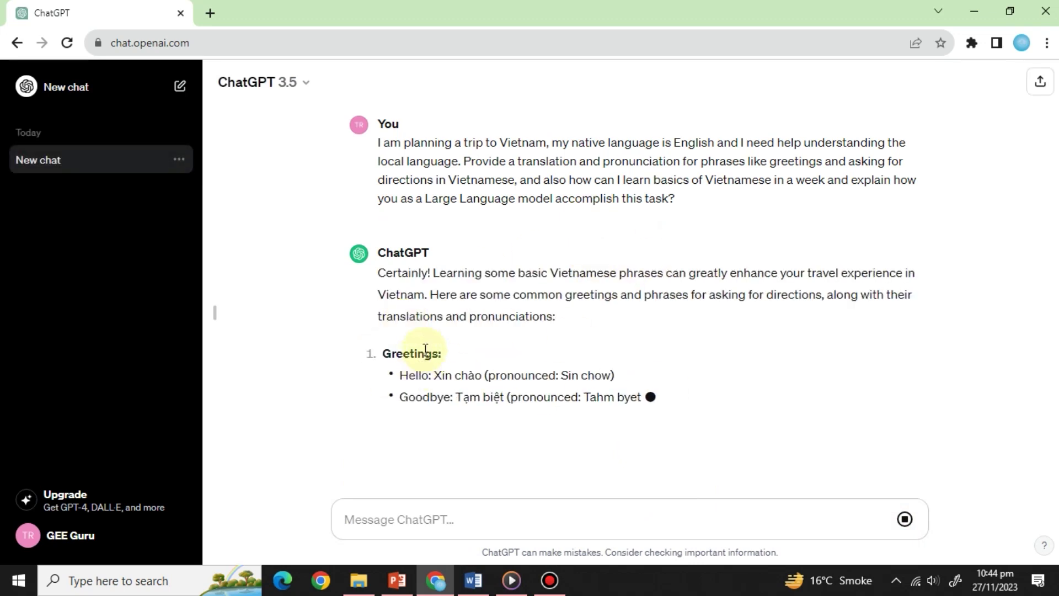
pyautogui.scroll(-2, 414, 332)
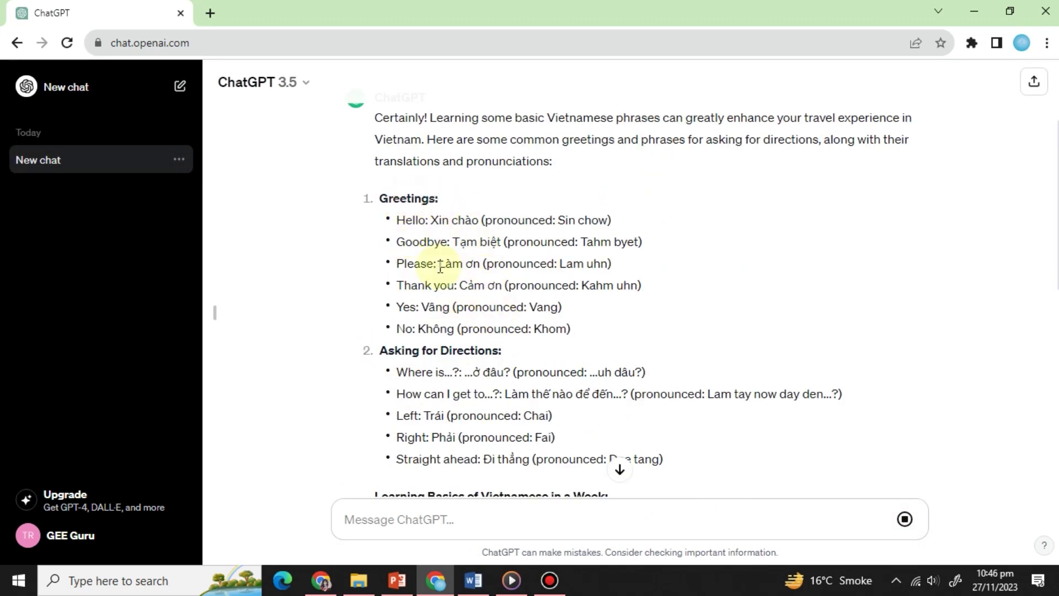
pyautogui.scroll(-1, 443, 315)
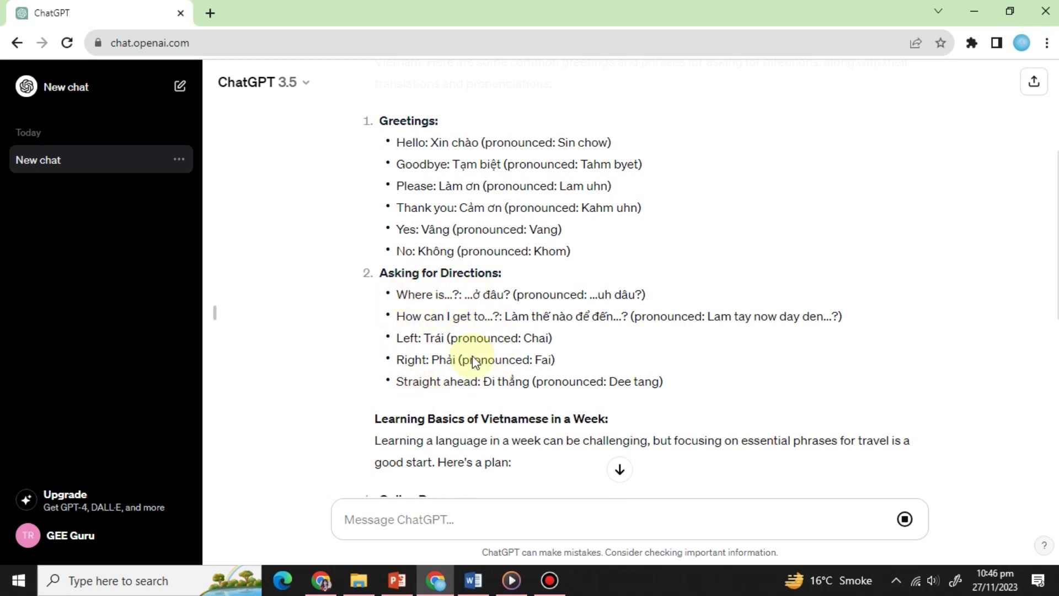
pyautogui.scroll(-2, 471, 349)
pyautogui.scroll(-4, 422, 286)
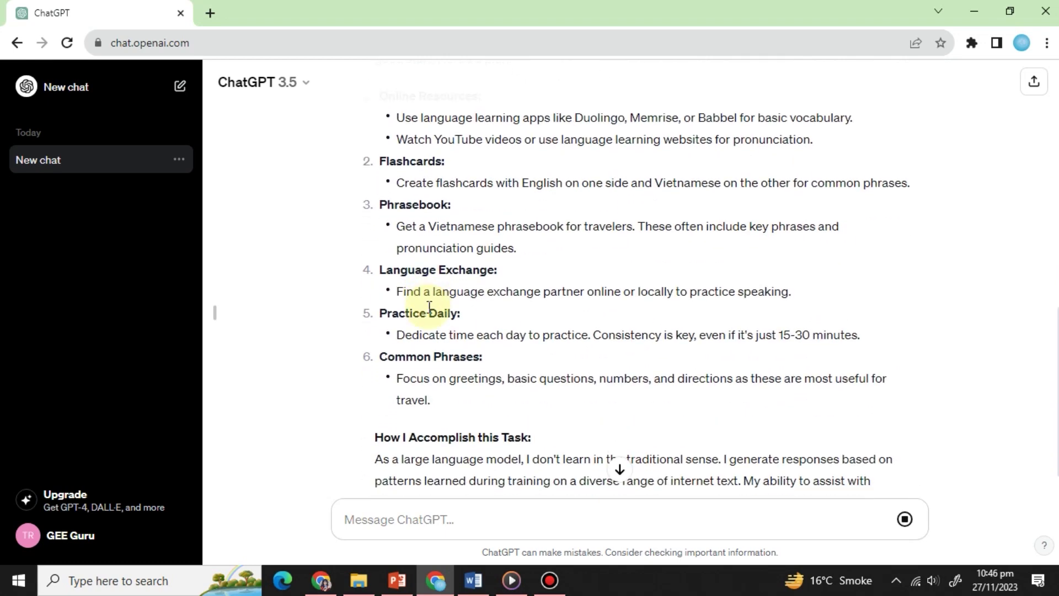
pyautogui.scroll(2, 430, 298)
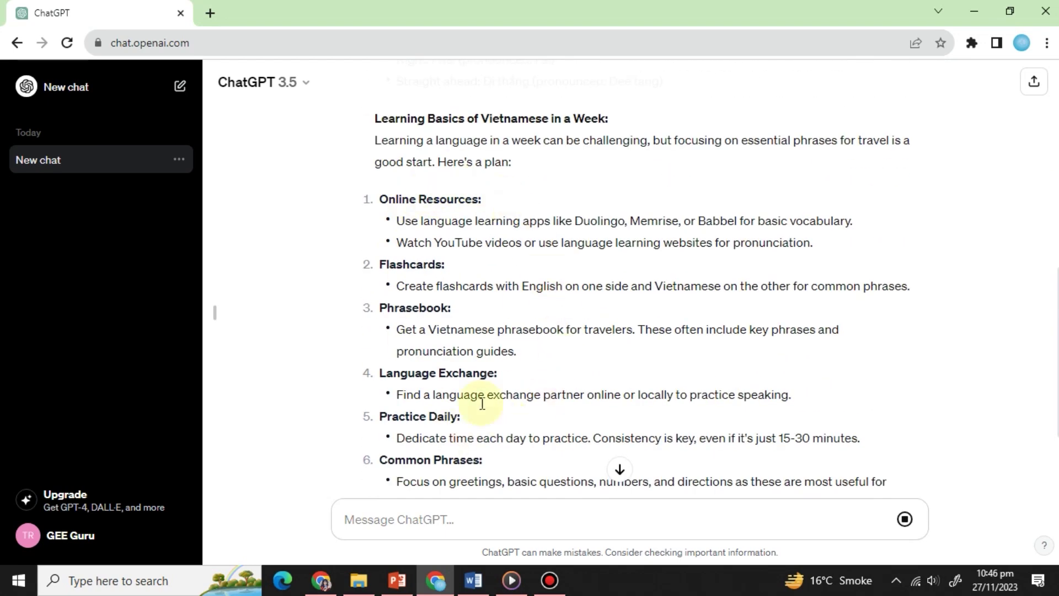
pyautogui.scroll(-2, 485, 348)
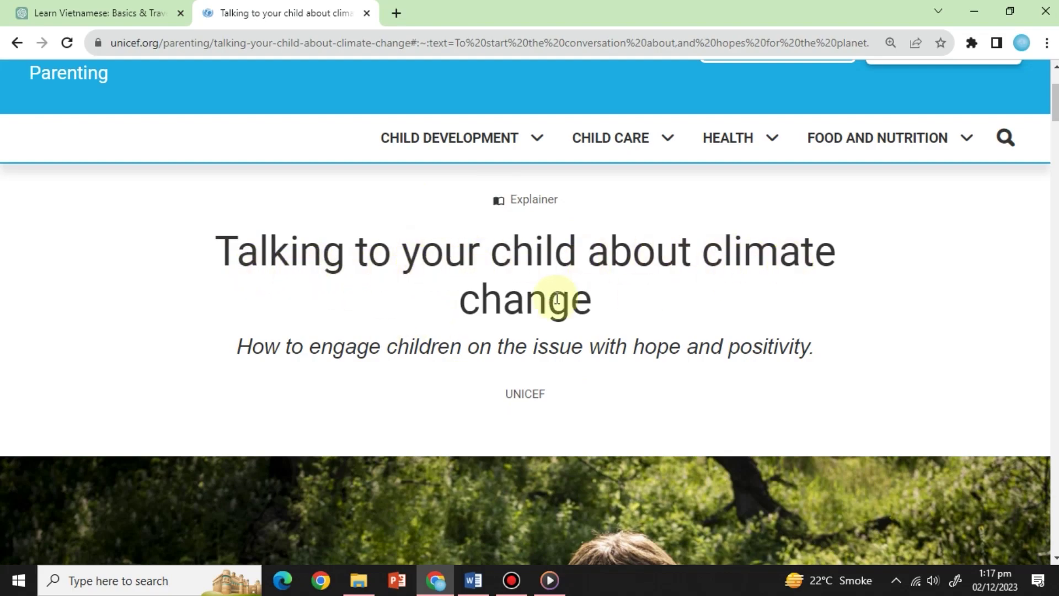
pyautogui.scroll(-4, 603, 312)
pyautogui.scroll(-4, 524, 362)
pyautogui.scroll(-4, 522, 368)
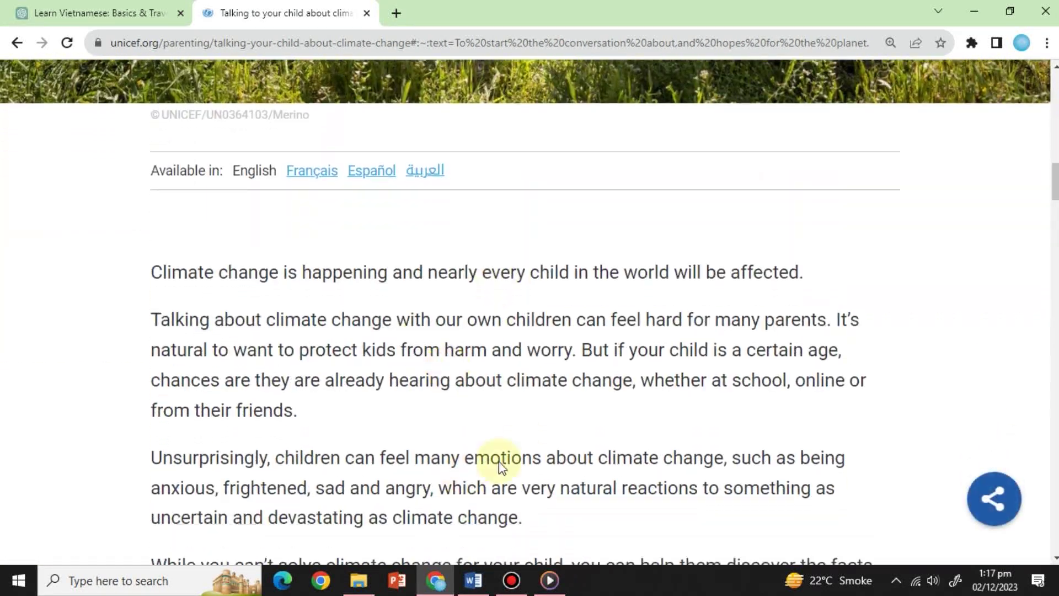
# - Return from the UNICEF article tab to the ChatGPT conversation tab
pyautogui.click(75, 13)
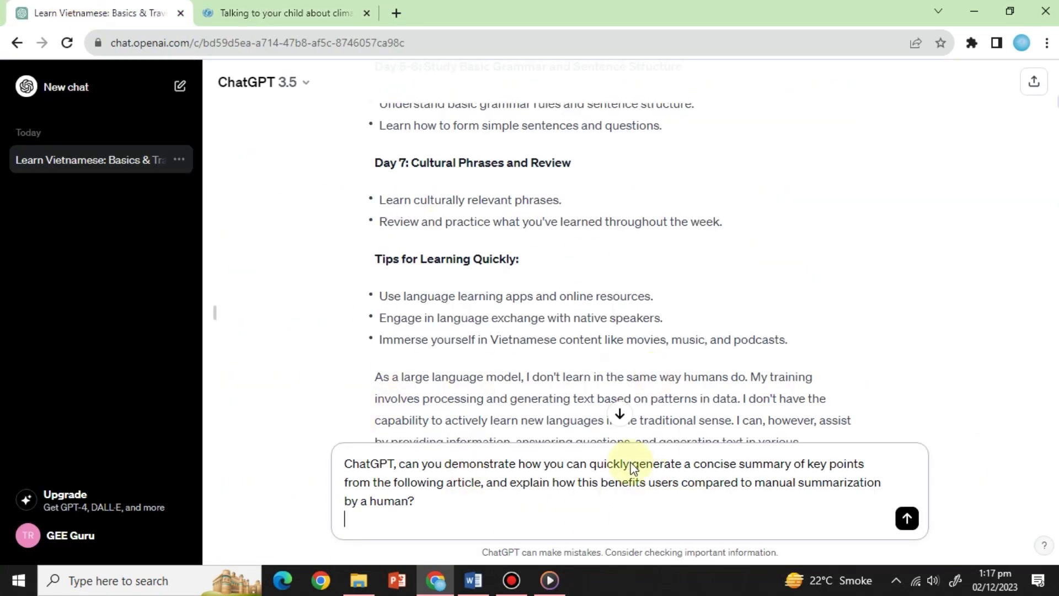
# - Paste the climate-change article text under the summary request in the message
pyautogui.click(430, 518)
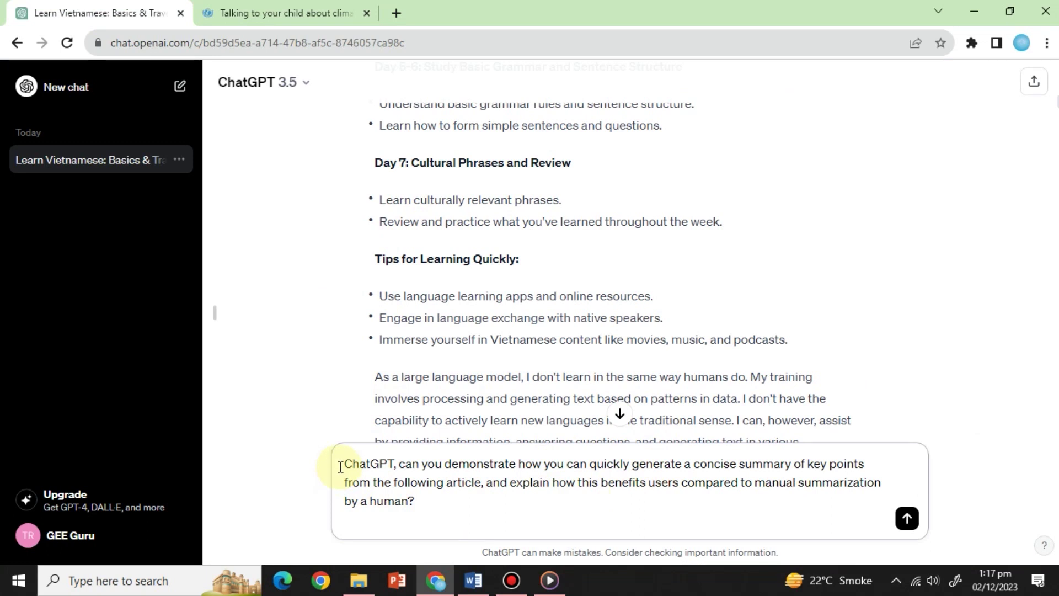
pyautogui.moveTo(346, 464); pyautogui.dragTo(394, 463)
pyautogui.click(380, 463)
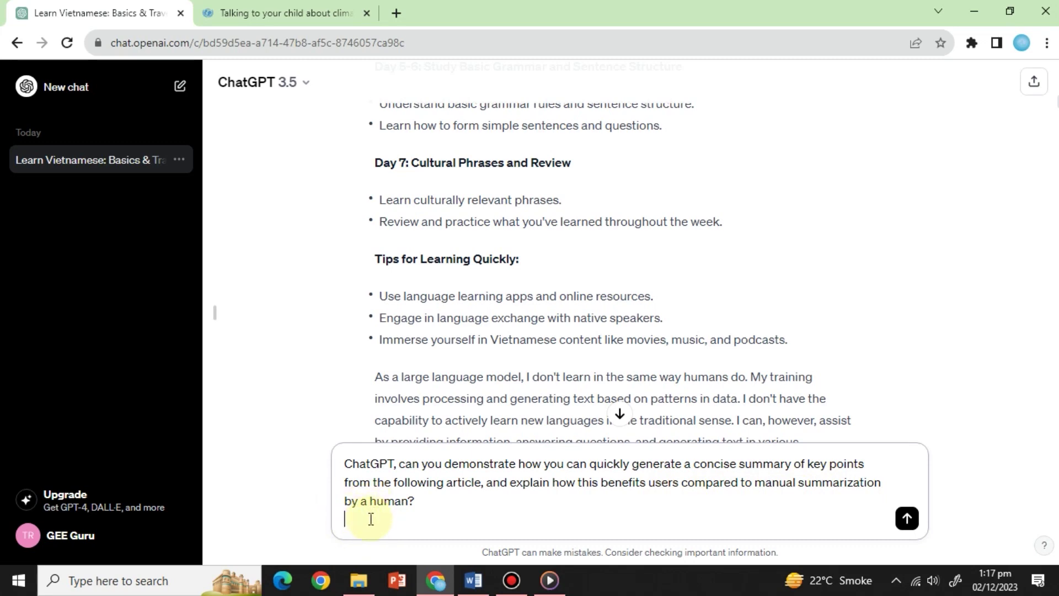
pyautogui.hotkey('ctrl', 'v')
pyautogui.scroll(5, 473, 497)
pyautogui.scroll(5, 497, 497)
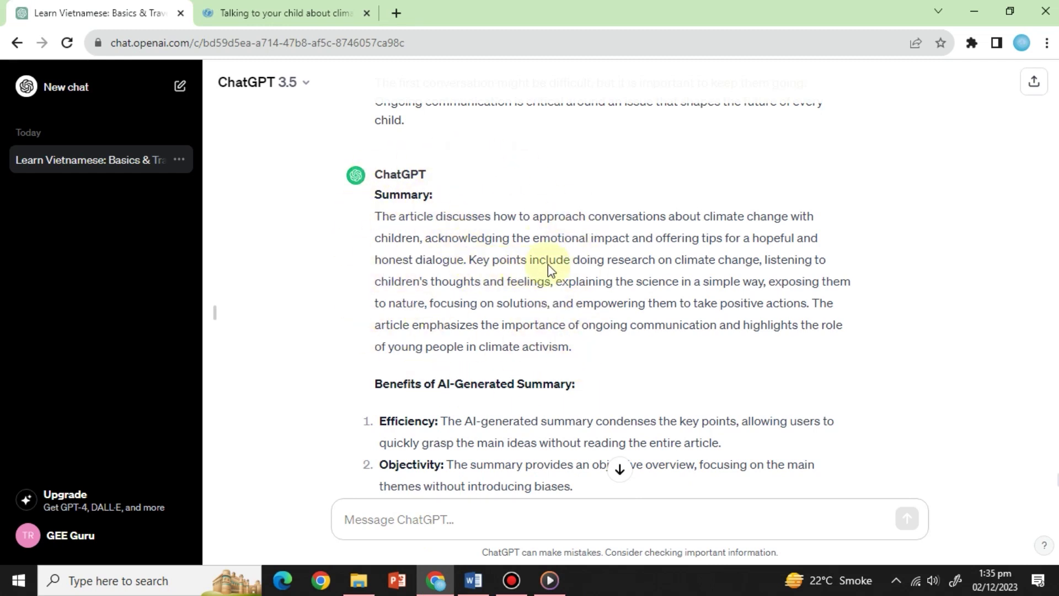
pyautogui.scroll(-2, 532, 281)
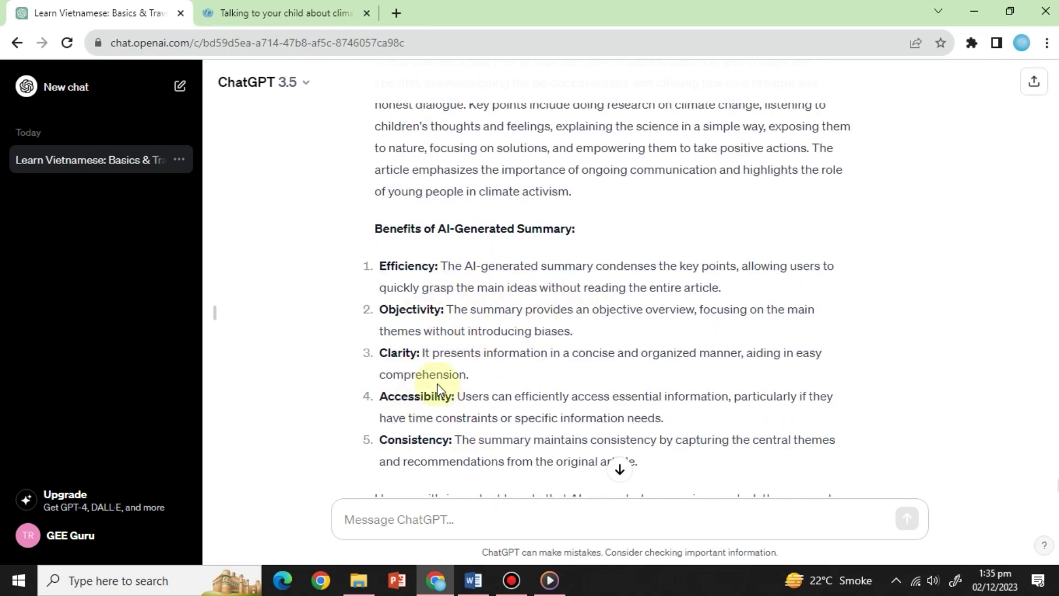
pyautogui.scroll(-2, 438, 382)
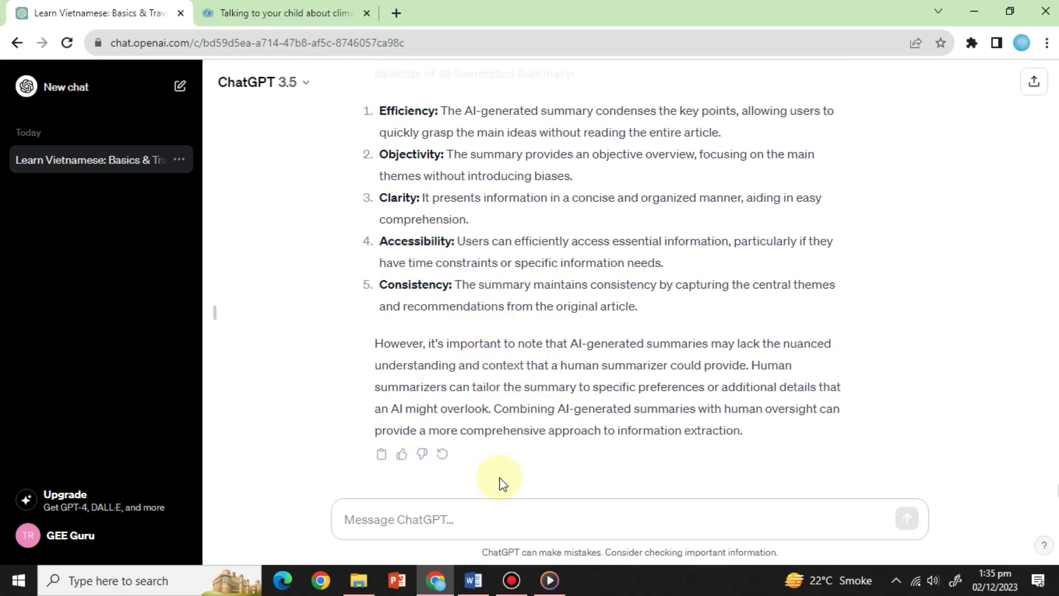
pyautogui.scroll(2, 452, 311)
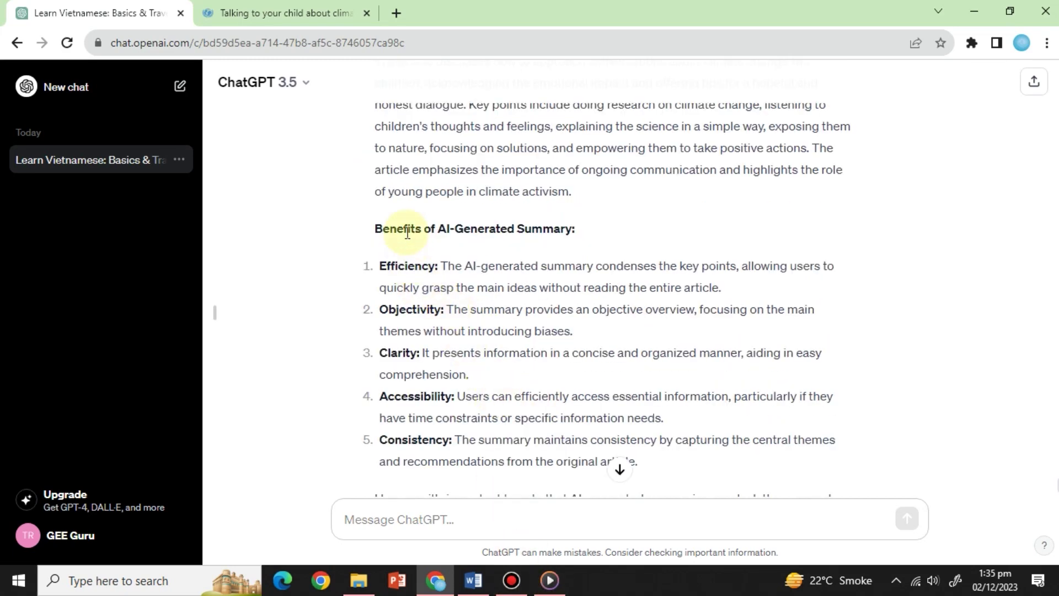
pyautogui.scroll(2, 408, 233)
pyautogui.scroll(1, 408, 238)
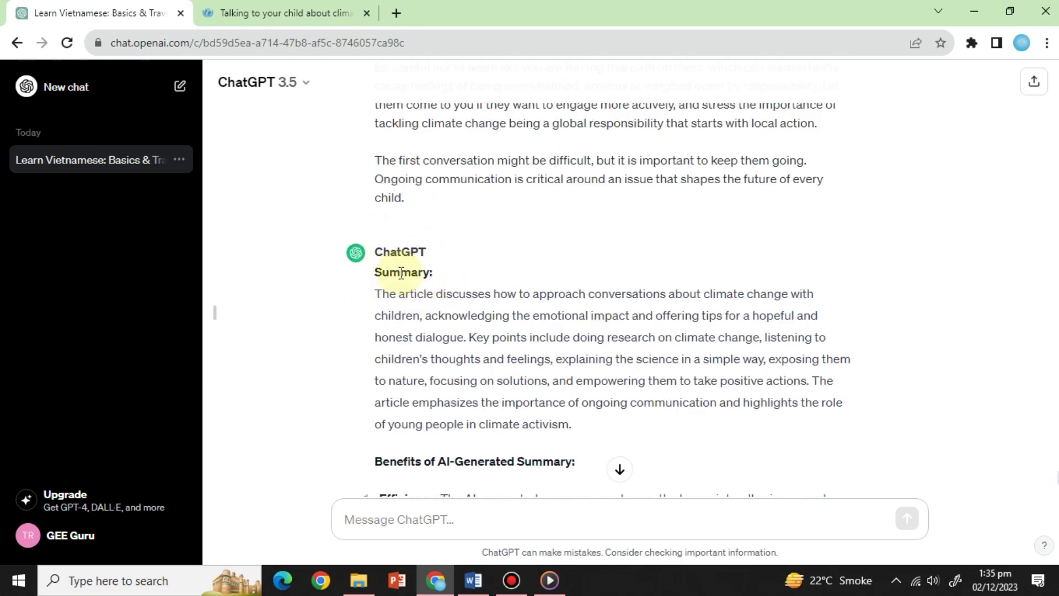
pyautogui.scroll(-1, 445, 341)
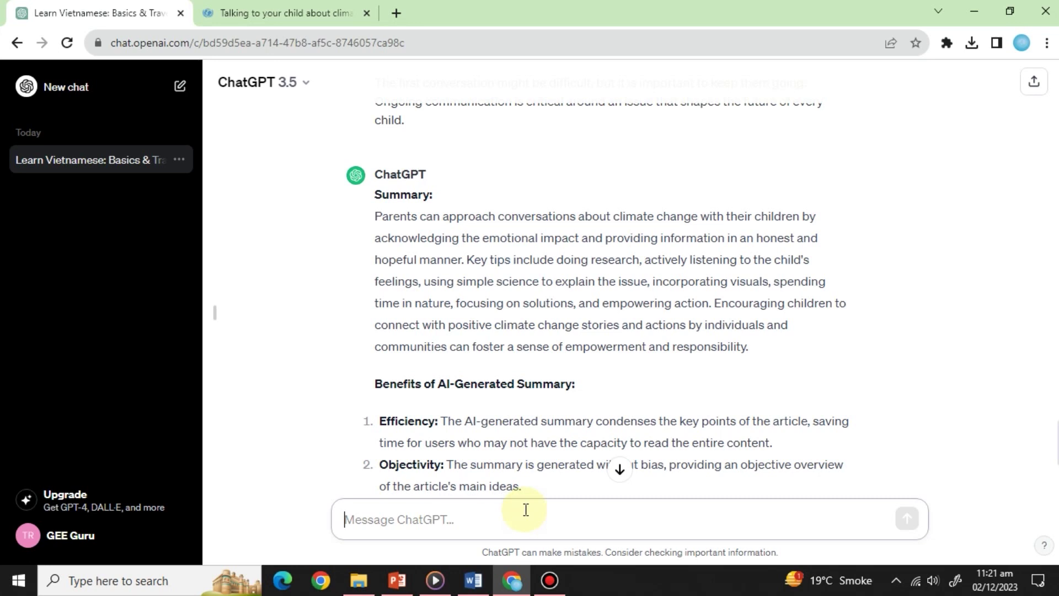
# - Paste the rational zeros question for P(x) = x3 - 7x + 6 into the message box
pyautogui.write('Solve this problem “Find all rational zeros of P(x) = x3 - 7x + 6” and provide a step-by-step explanation?')
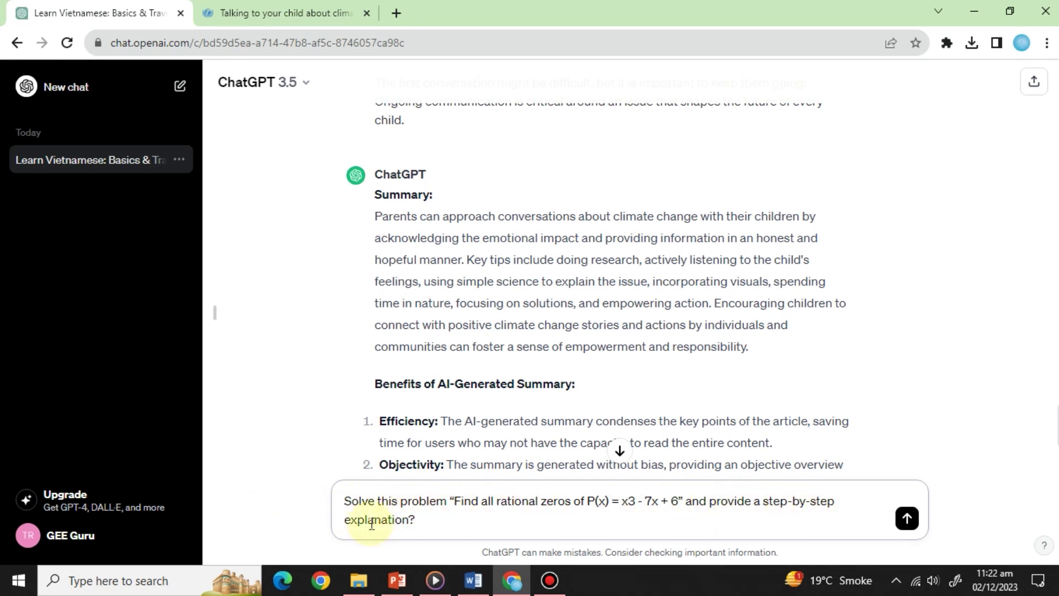
# - Send the rational zeros question, then replace the stray 2 with the GIS shortest-route question and send it
pyautogui.click(905, 519)
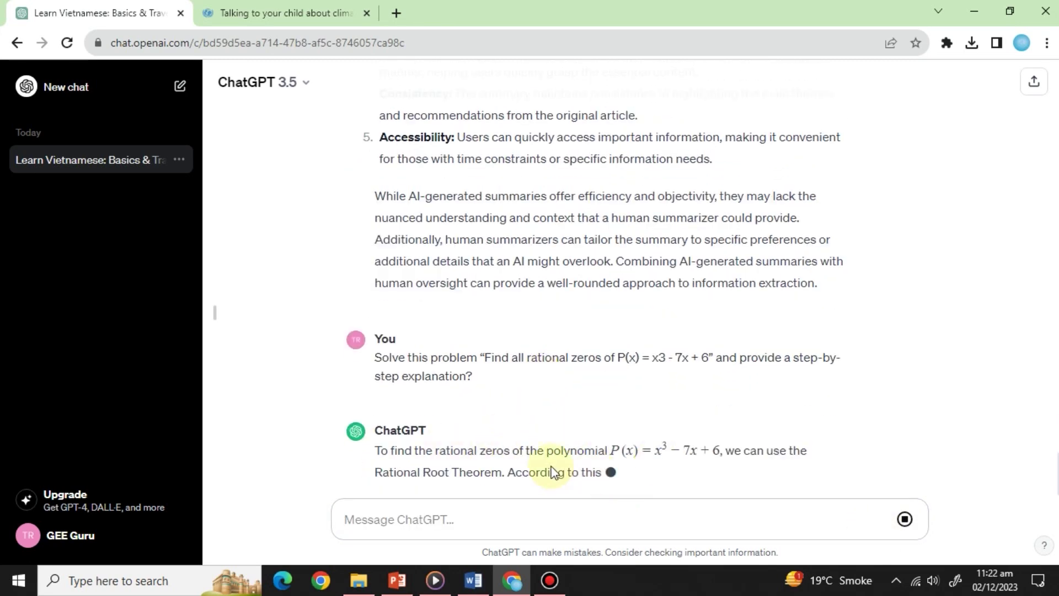
pyautogui.write('2')
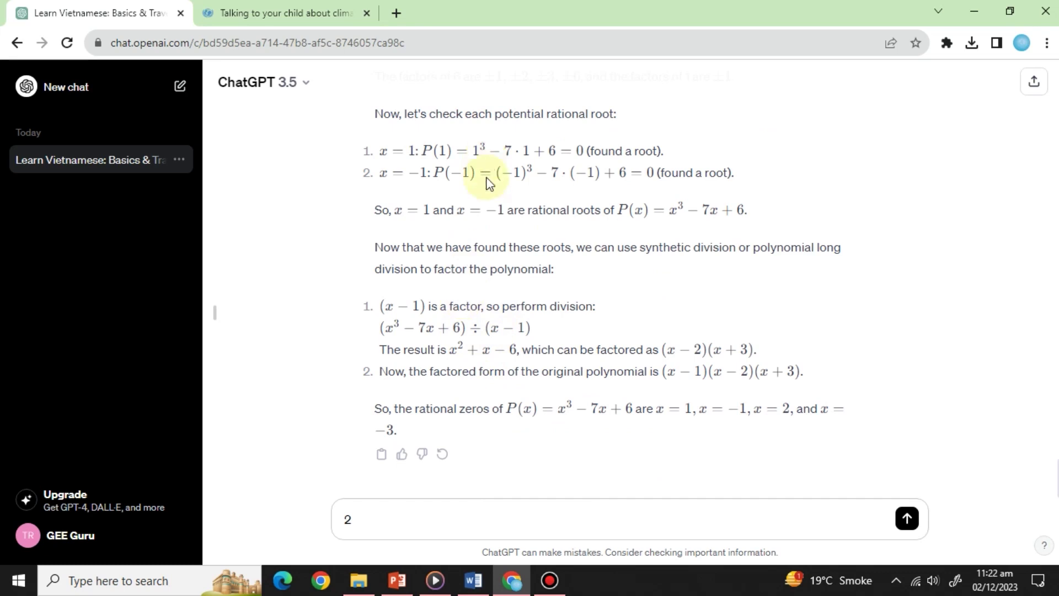
pyautogui.moveTo(371, 532); pyautogui.dragTo(331, 525)
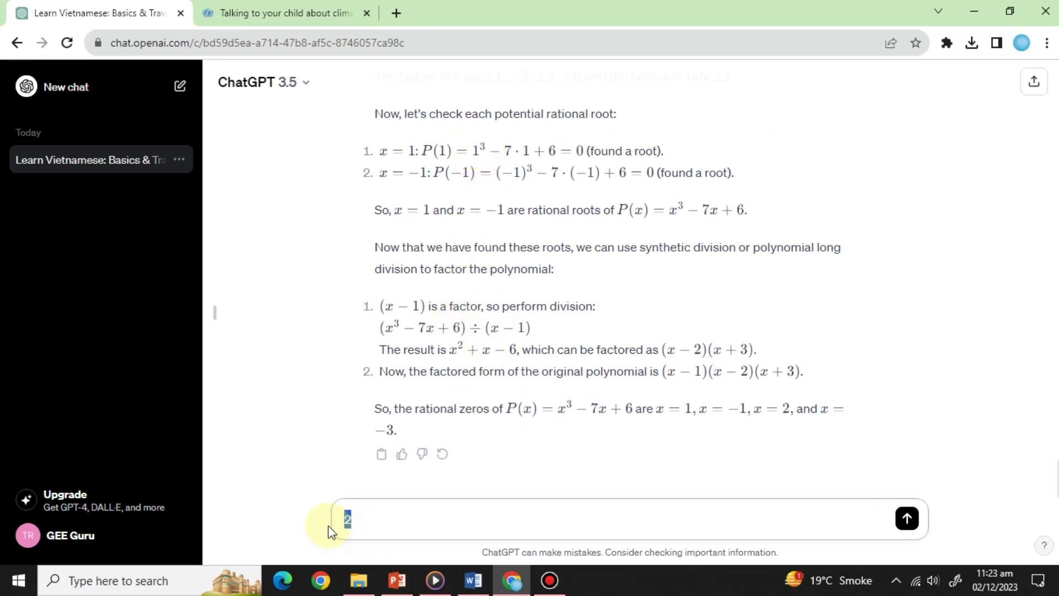
pyautogui.write('ChatGPT, how can I find the shortest route between two locations using GIS and what are the steps involved?')
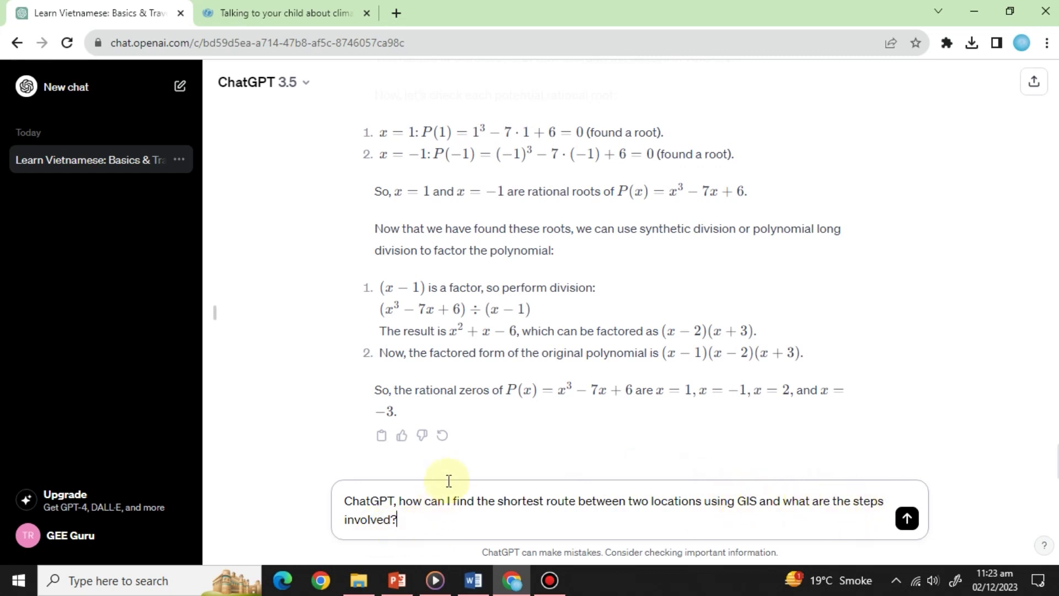
pyautogui.press('Return')
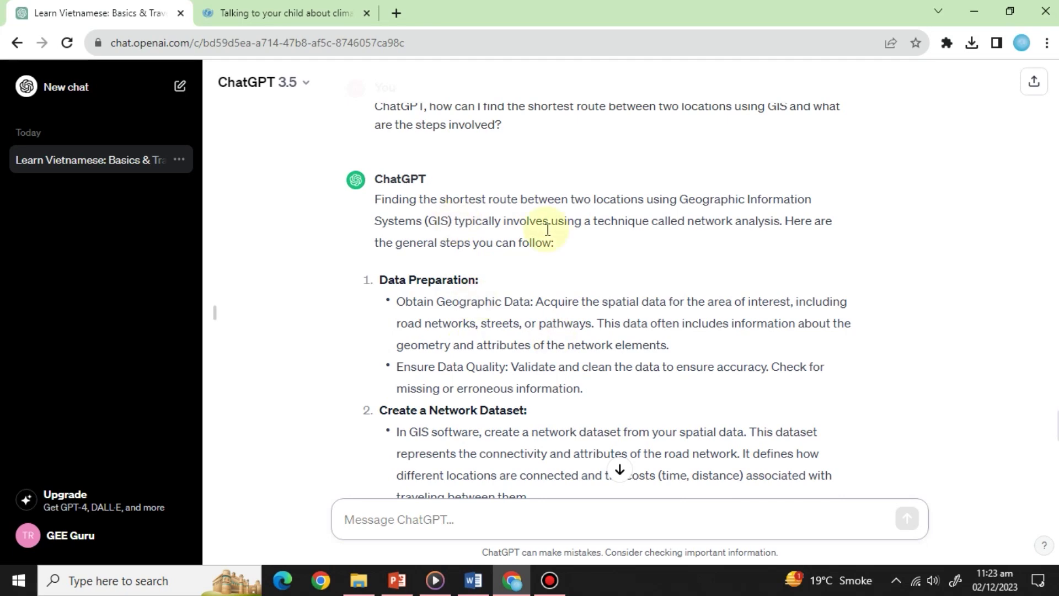
pyautogui.scroll(-1, 503, 329)
pyautogui.scroll(-1, 508, 339)
pyautogui.scroll(-1, 509, 343)
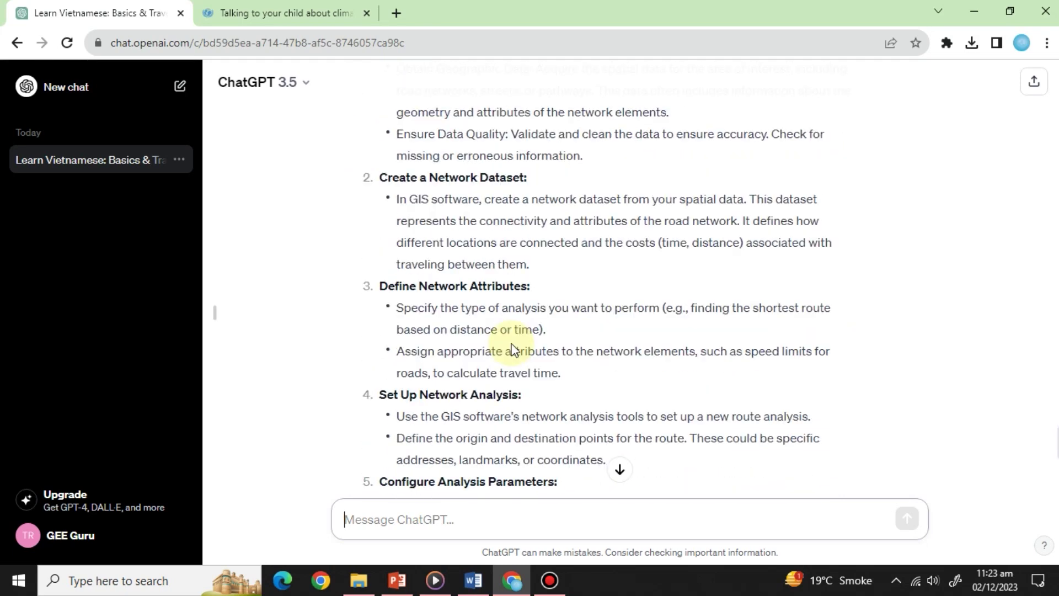
pyautogui.scroll(-2, 510, 349)
pyautogui.scroll(-2, 511, 350)
pyautogui.scroll(-1, 510, 350)
pyautogui.scroll(-2, 502, 322)
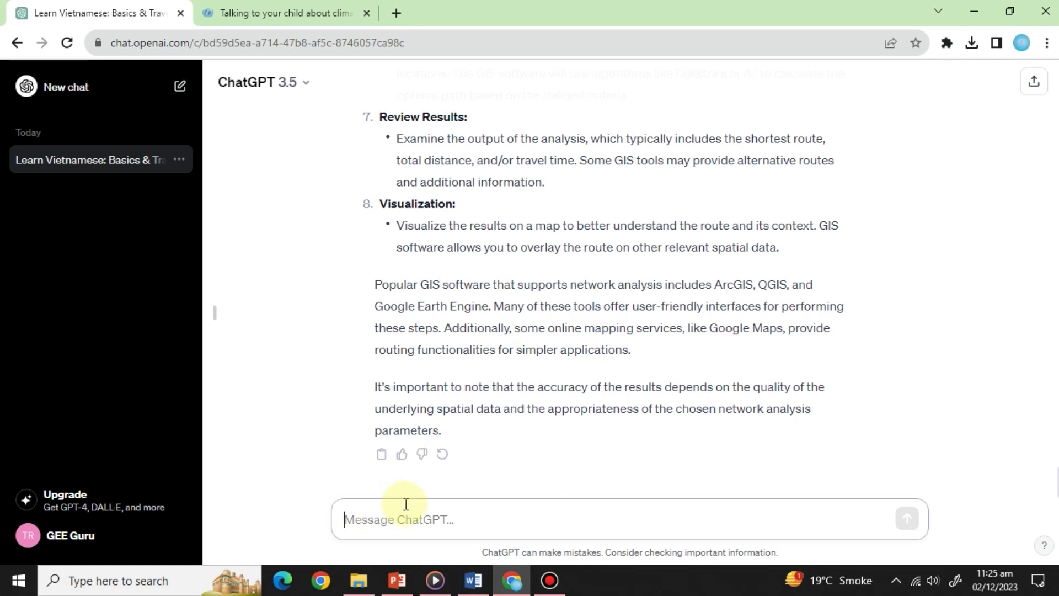
pyautogui.write('Can you draft a post on “Climate Change”?')
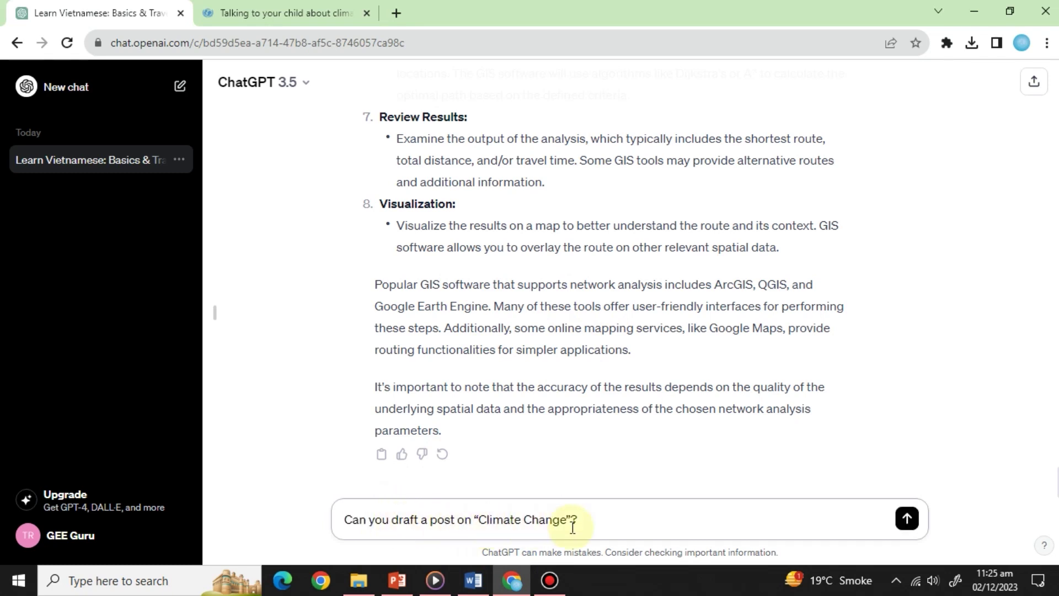
# - Send the request for a draft Climate Change post and receive it with hashtags
pyautogui.press('Return')
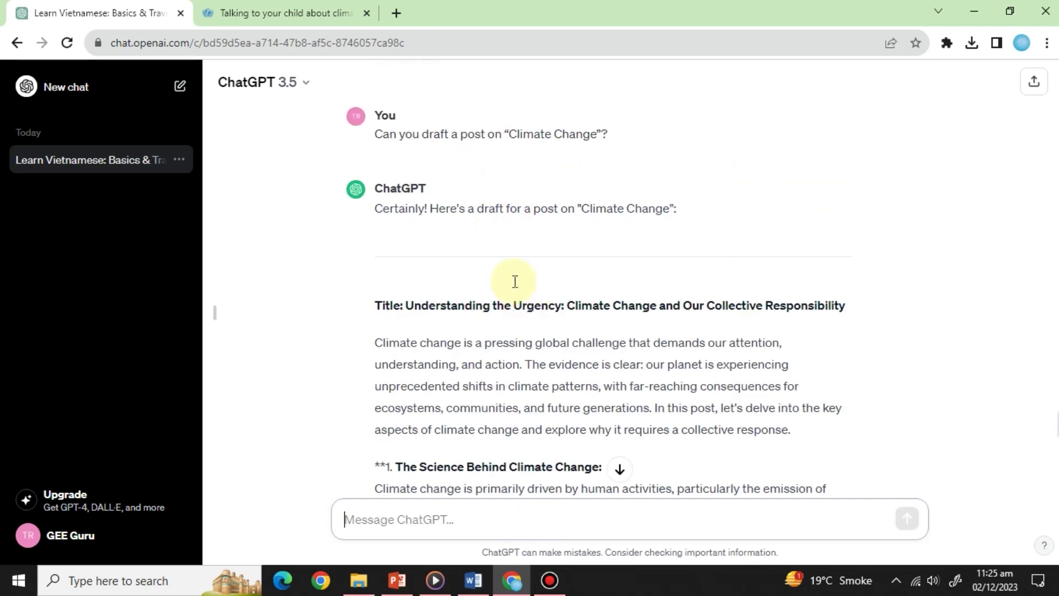
pyautogui.scroll(-2, 549, 324)
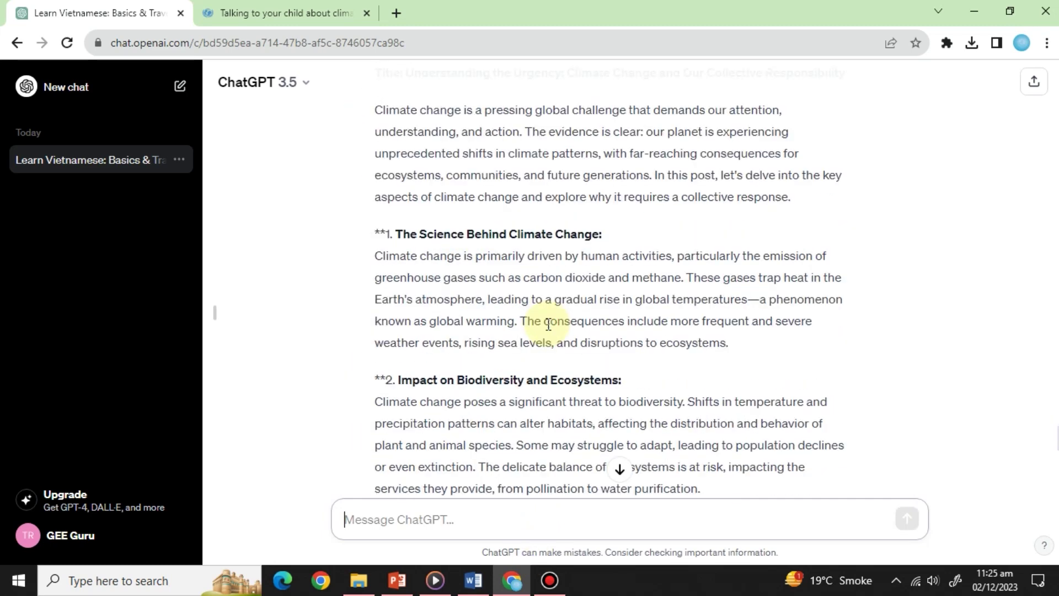
pyautogui.scroll(-2, 549, 325)
pyautogui.scroll(-2, 549, 325)
pyautogui.scroll(-2, 549, 323)
pyautogui.scroll(-4, 549, 323)
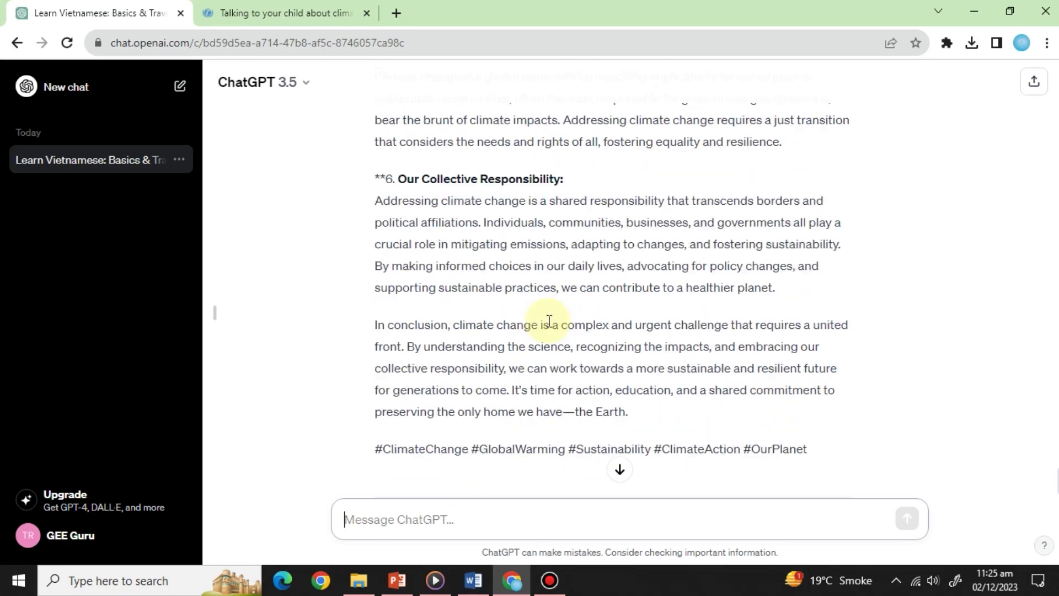
pyautogui.scroll(-1, 549, 325)
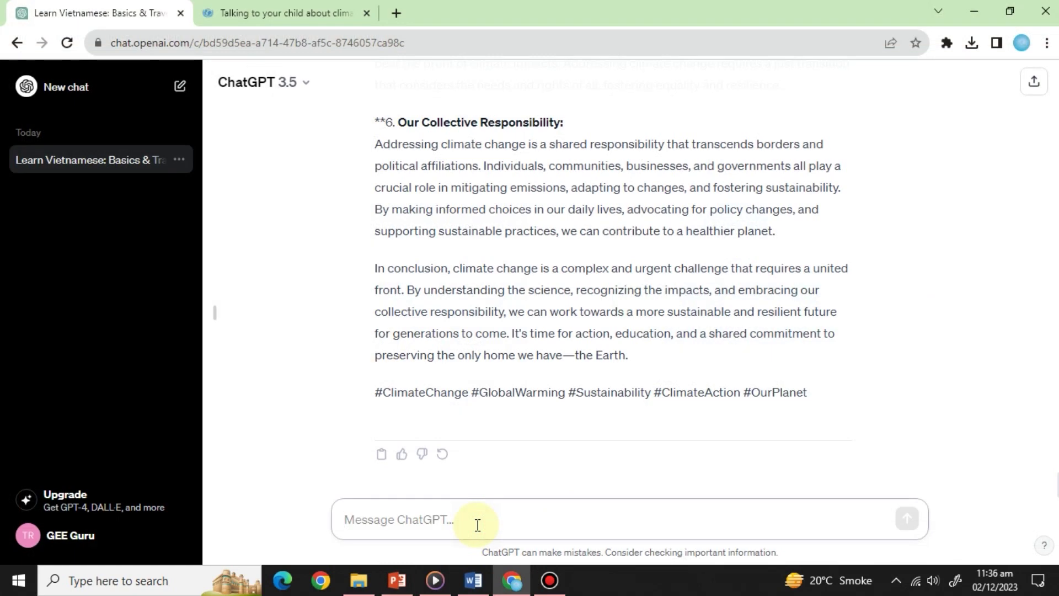
pyautogui.write('design a compelling layout for the brochure of my small business of selling historic books')
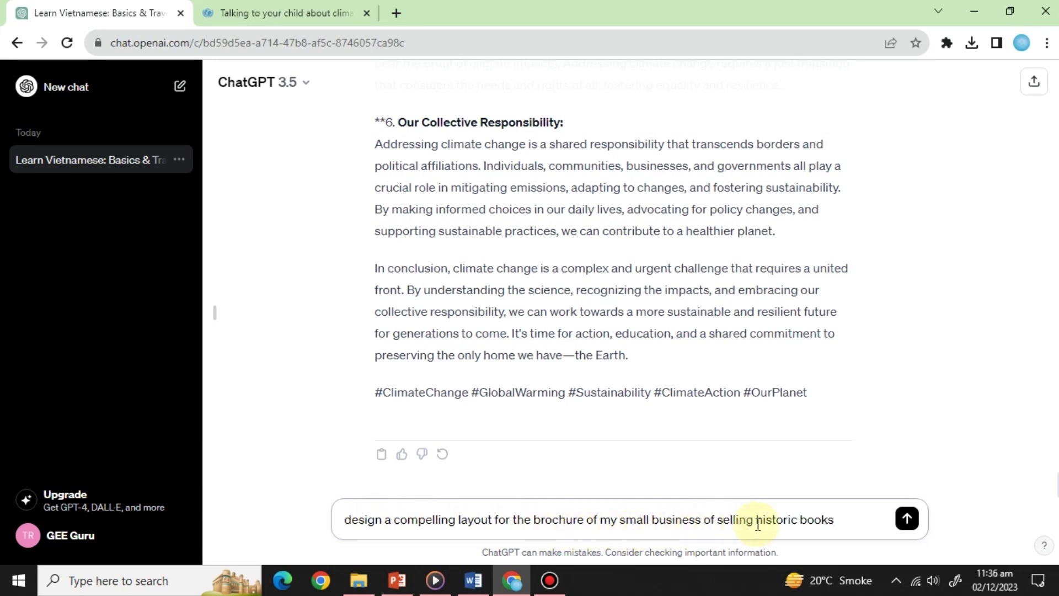
# - Send the brochure layout request for the historic-books business and read the reply
pyautogui.press('Return')
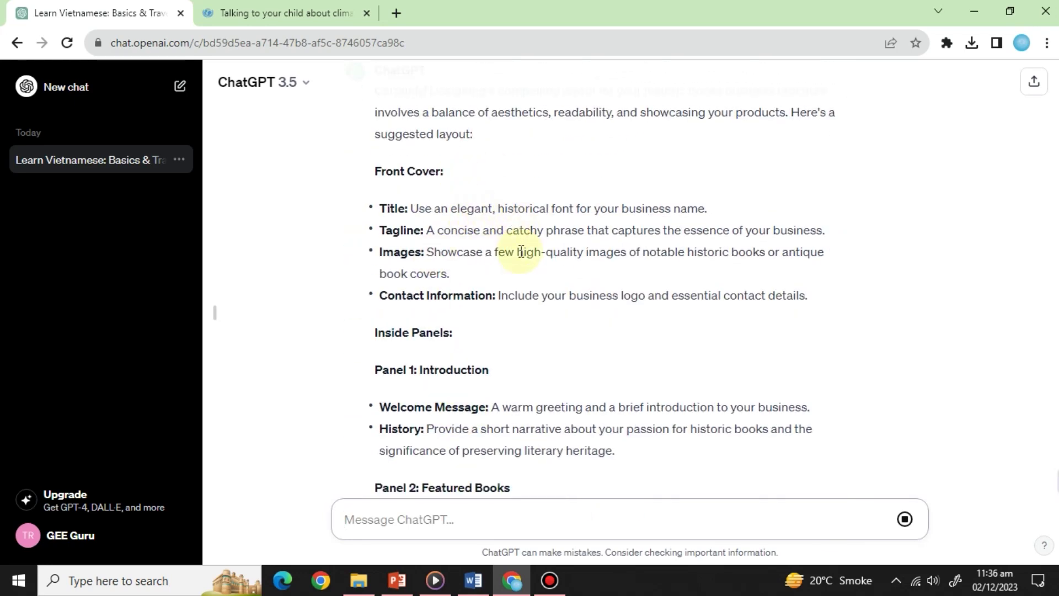
pyautogui.scroll(1, 530, 293)
pyautogui.scroll(2, 530, 298)
pyautogui.scroll(2, 530, 305)
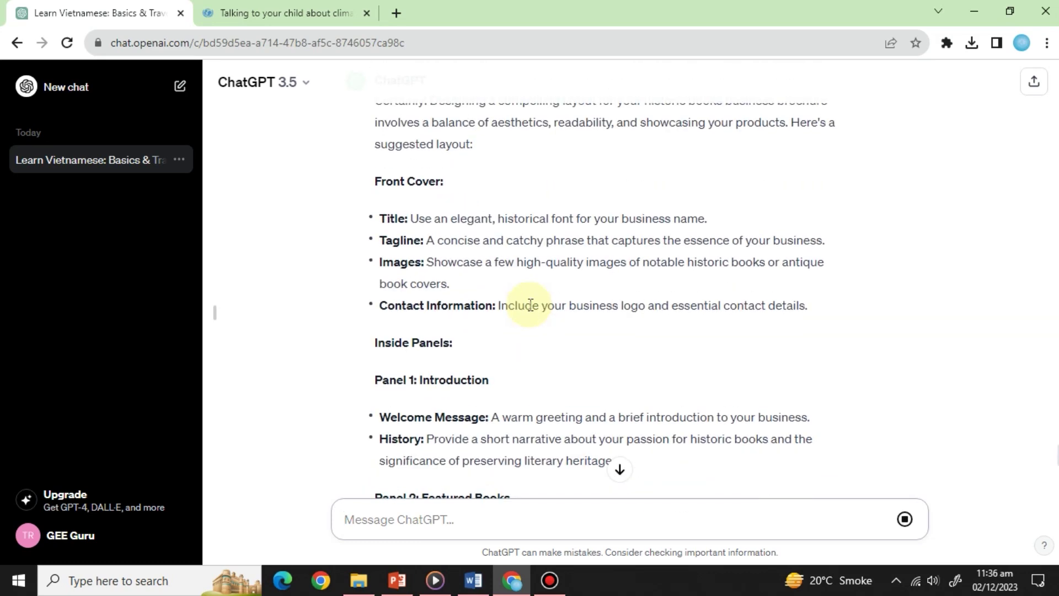
pyautogui.scroll(1, 397, 273)
pyautogui.scroll(2, 556, 261)
pyautogui.scroll(-2, 454, 331)
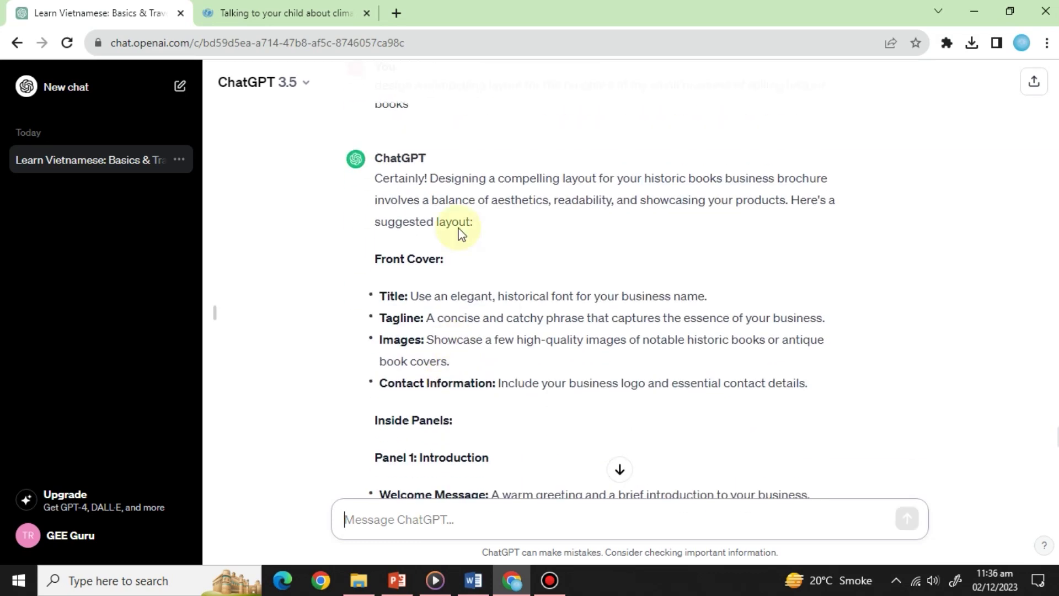
pyautogui.scroll(-2, 478, 393)
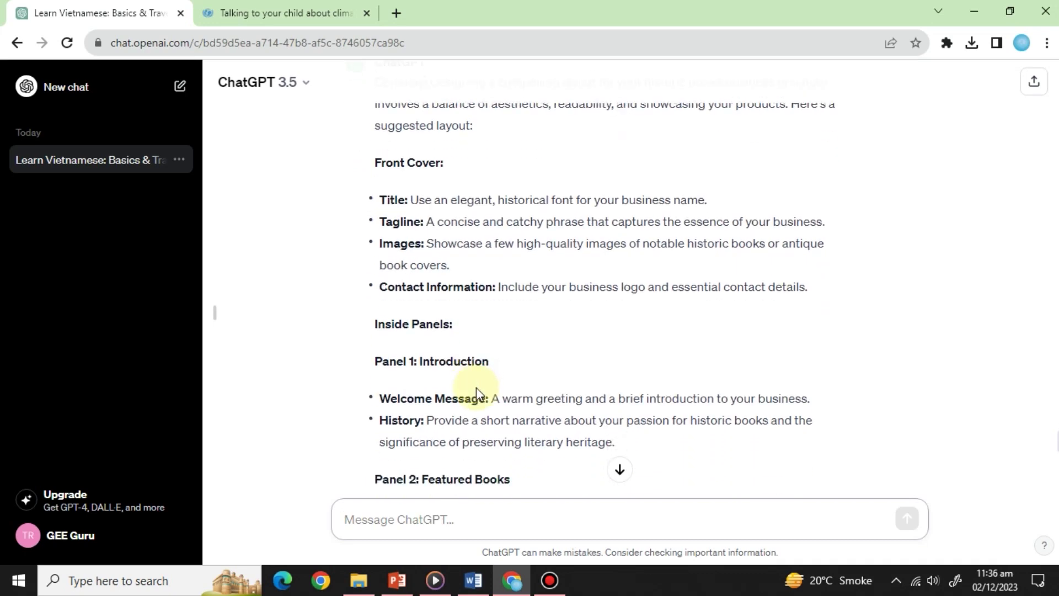
pyautogui.scroll(-5, 440, 364)
pyautogui.scroll(-5, 440, 401)
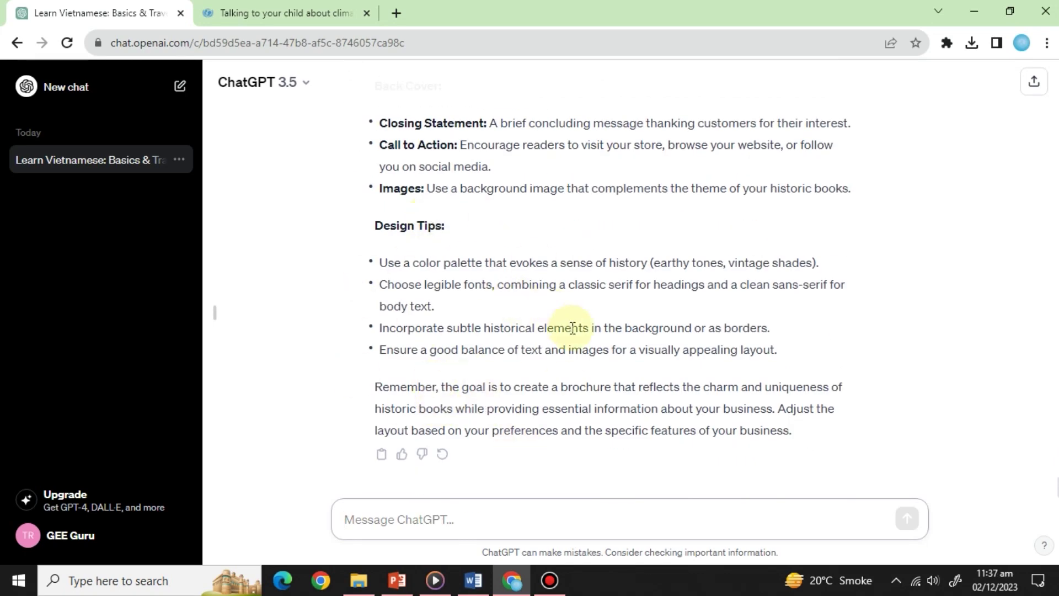
pyautogui.scroll(3, 503, 323)
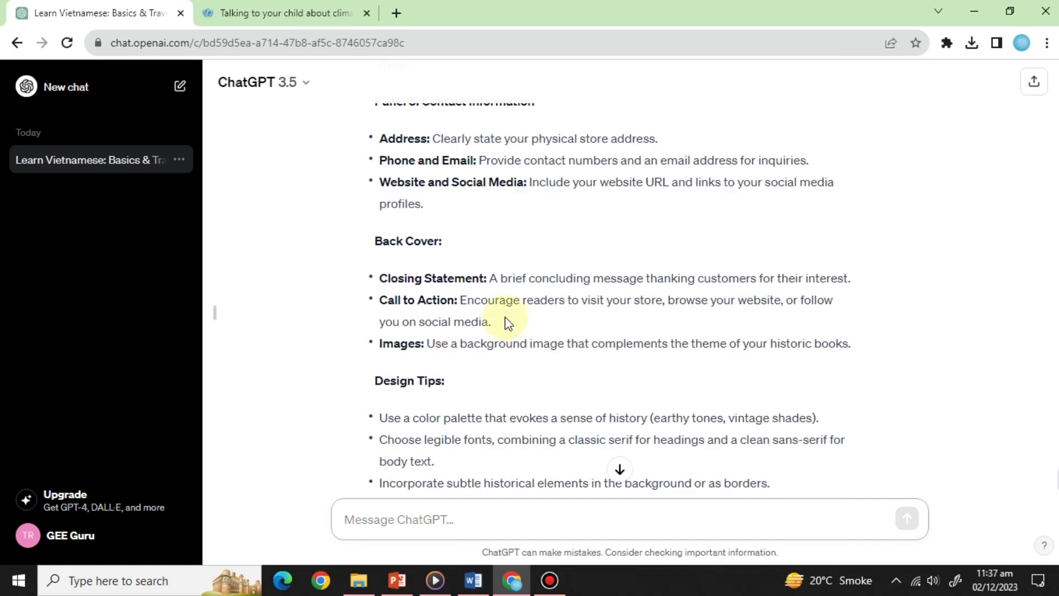
pyautogui.scroll(3, 503, 324)
pyautogui.scroll(2, 503, 323)
pyautogui.scroll(3, 507, 323)
pyautogui.scroll(3, 505, 323)
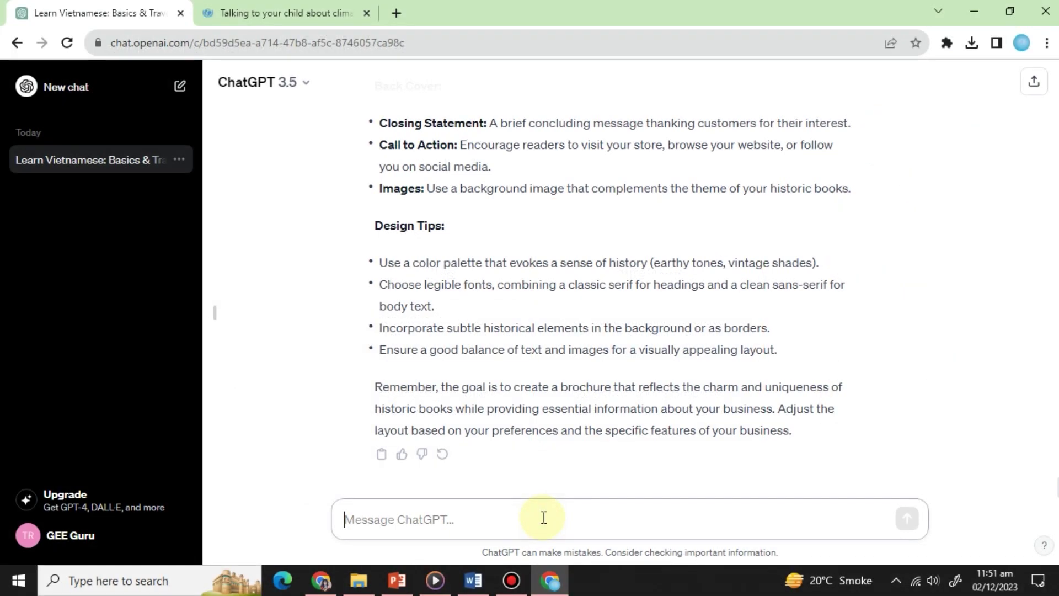
# - Paste and send the question on limits of AI medical-condition explanations
pyautogui.write('can you help someone understand a complex medical condition? What are the limitations of relying solely on AI-generated explanations compared to consulting a medical professional?')
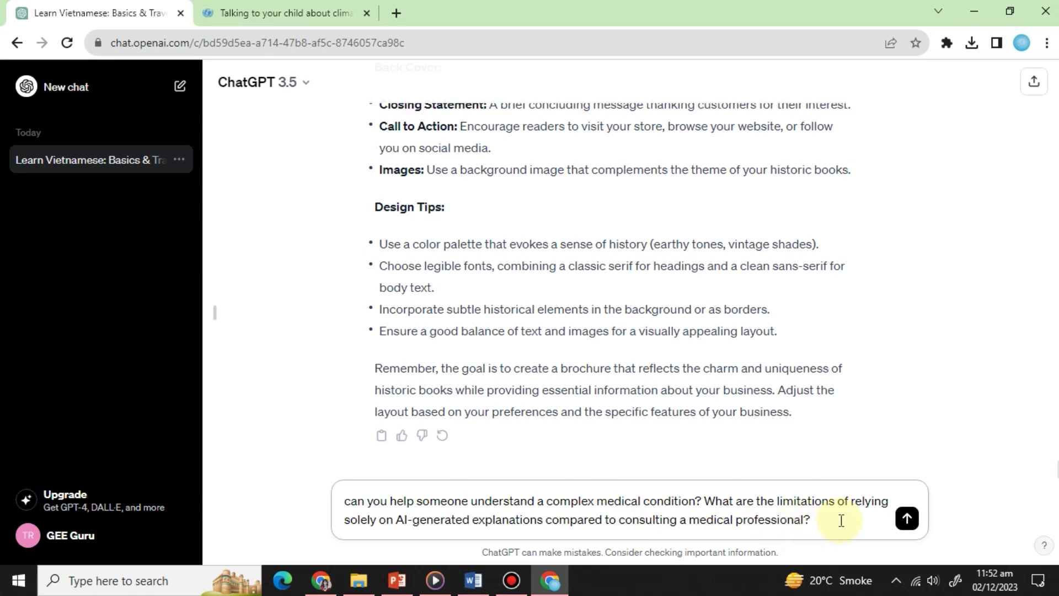
pyautogui.press('Return')
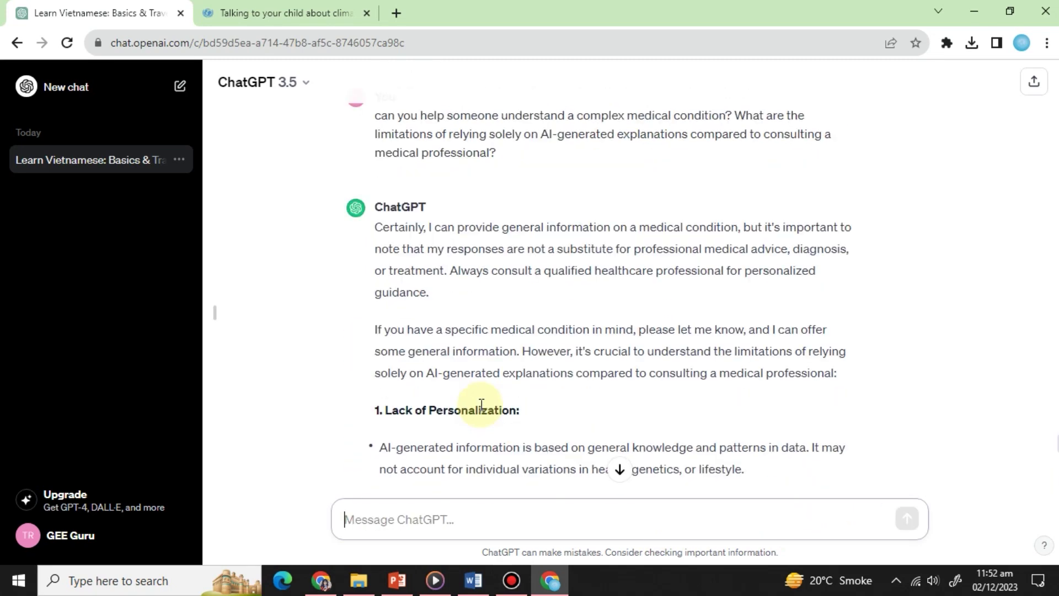
pyautogui.scroll(-2, 482, 408)
pyautogui.scroll(-2, 479, 407)
pyautogui.scroll(-3, 473, 402)
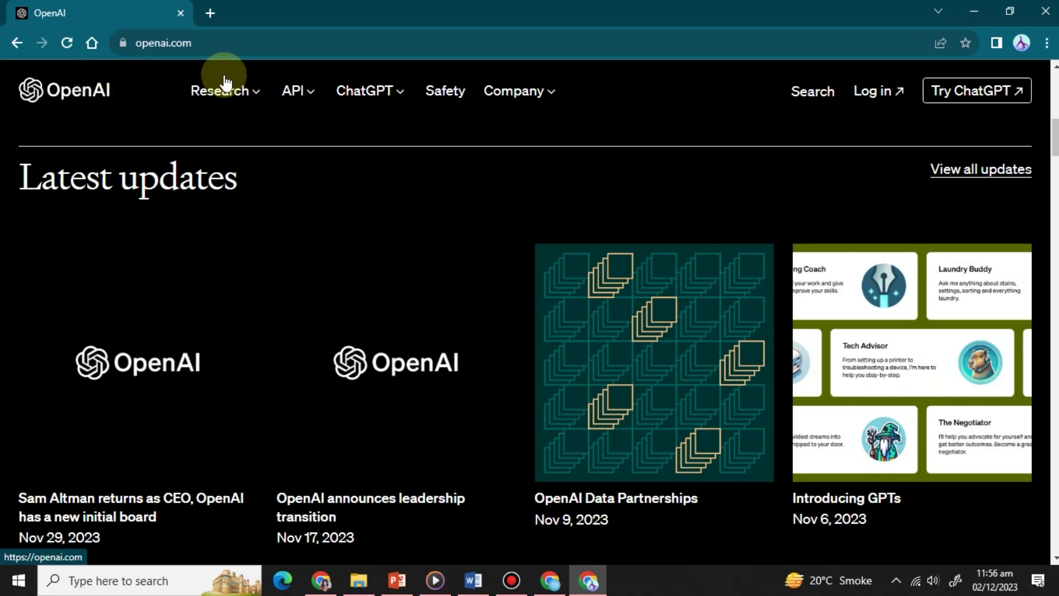
# - From openai.com, use Try ChatGPT to reach ChatGPT's Get started page in a new tab
pyautogui.click(283, 50)
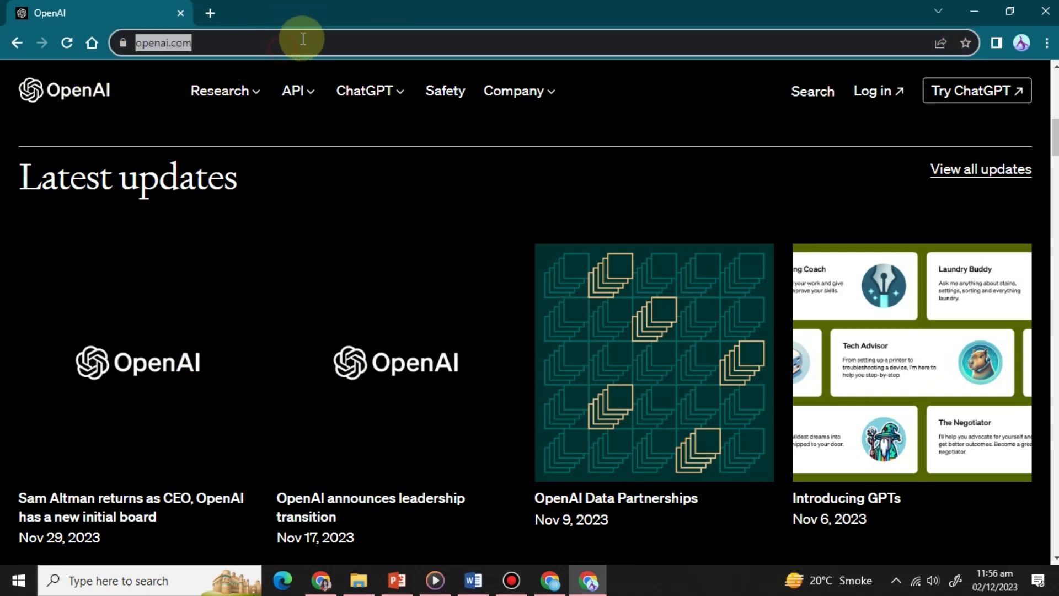
pyautogui.click(982, 94)
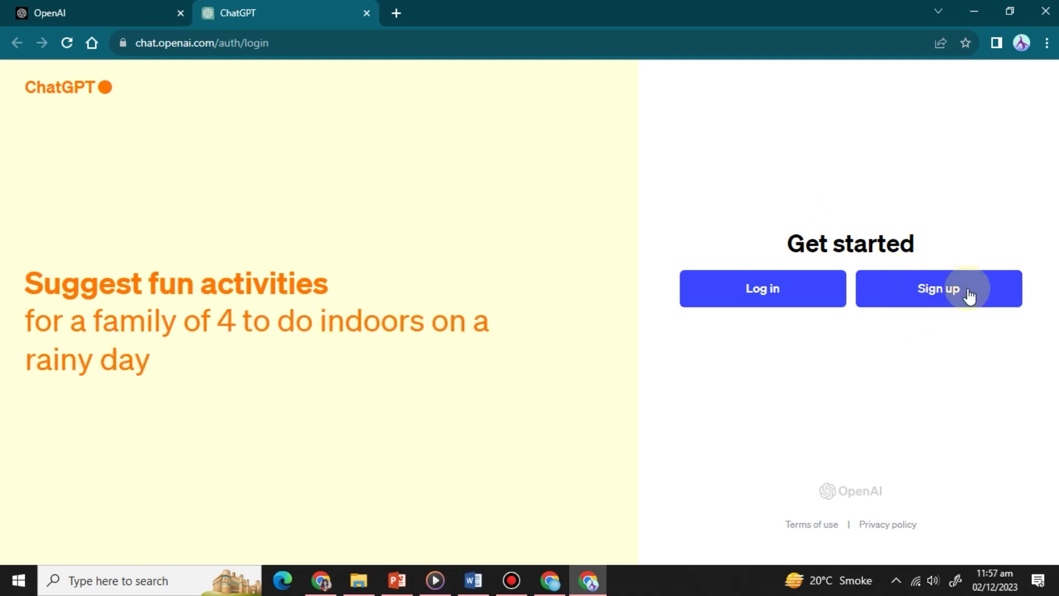
# - Choose Sign up and reach the Tell us about you form's Full name field
pyautogui.click(945, 295)
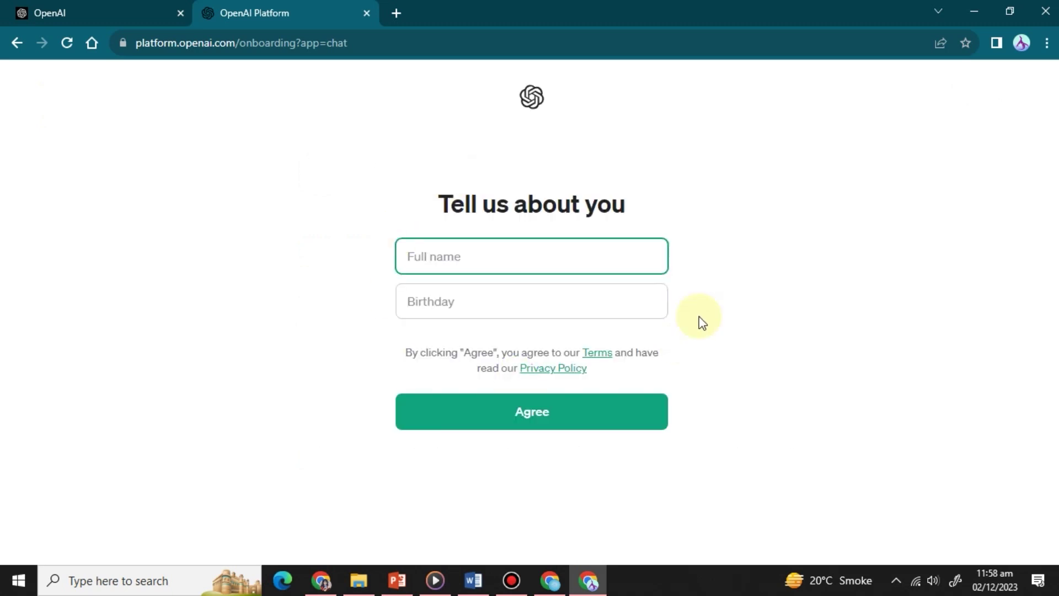
pyautogui.click(487, 256)
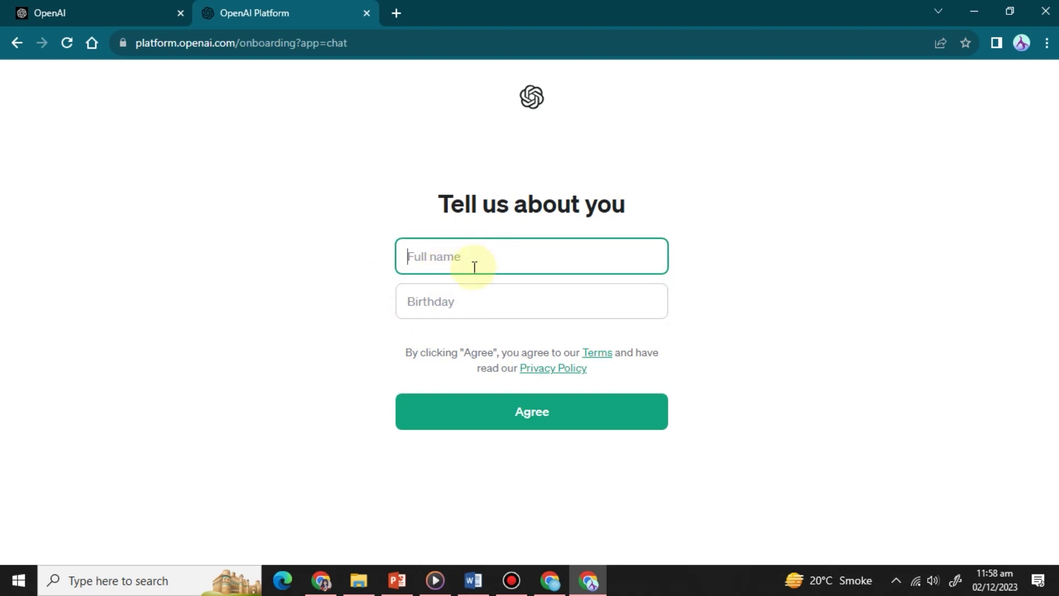